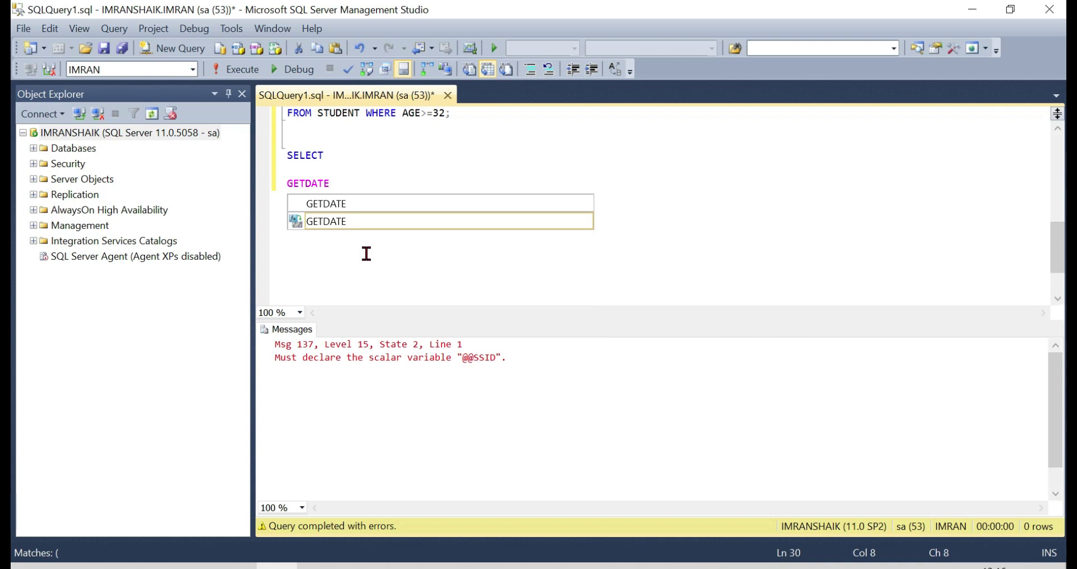
{"action": "left_click_drag", "start_coordinate": [341, 183], "coordinate": [258, 143]}
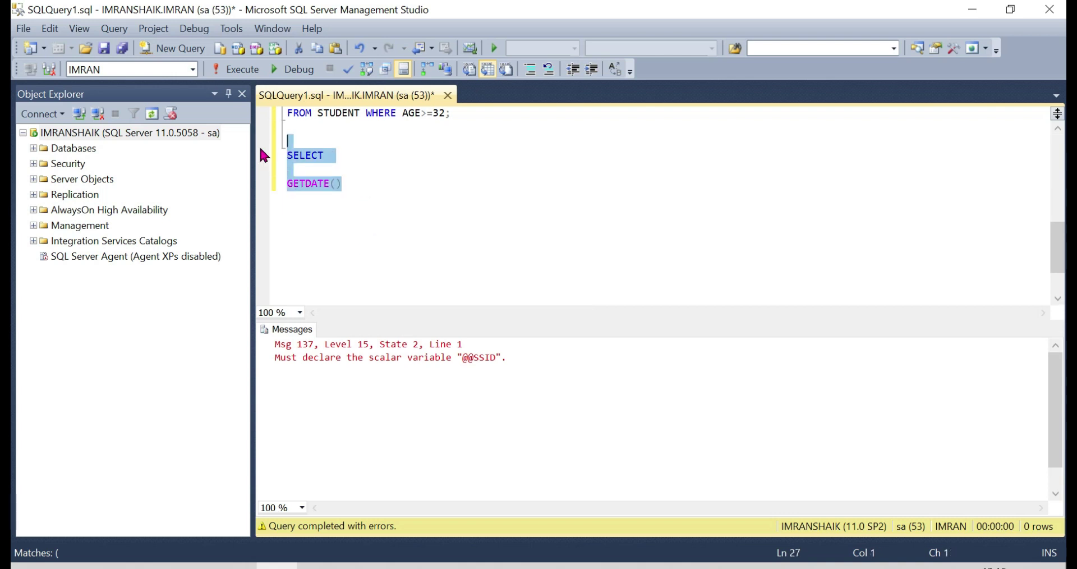
{"action": "left_click", "coordinate": [224, 69]}
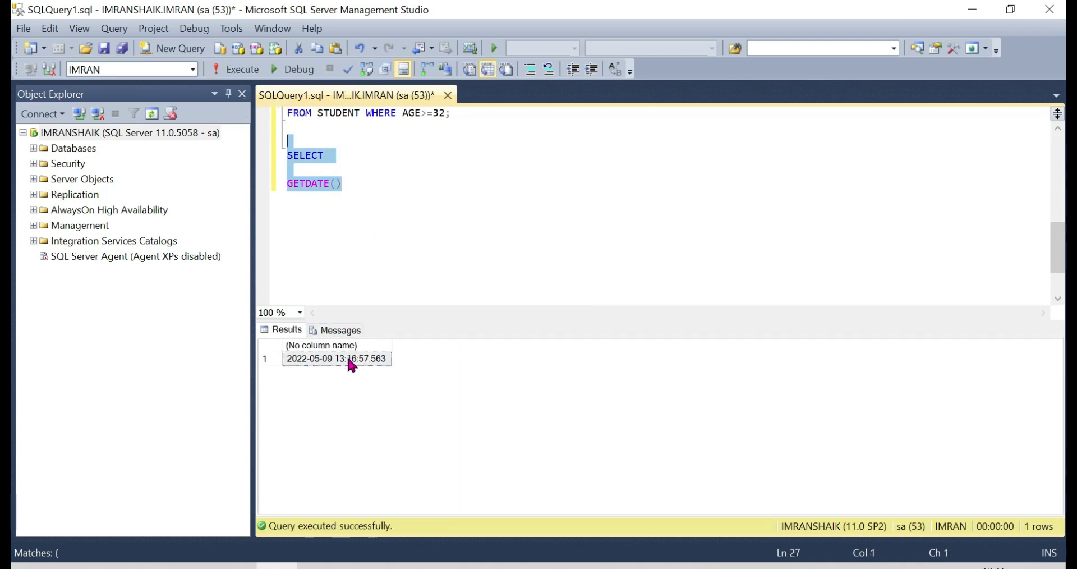
{"action": "left_click", "coordinate": [360, 192]}
{"action": "key", "text": "Return"}
{"action": "key", "text": "Return"}
- Write SELECT DATEADD(YEAR,1,GETDATE()) on a new line and select that line
{"action": "type", "text": "SELECT DATEA"}
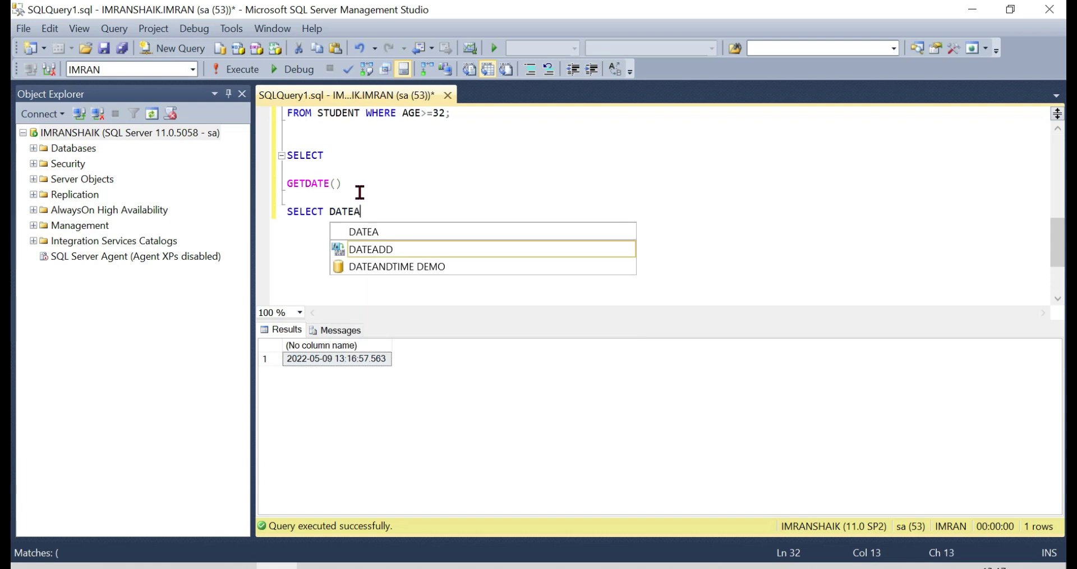
{"action": "key", "text": "BackSpace"}
{"action": "type", "text": "E"}
{"action": "key", "text": "BackSpace"}
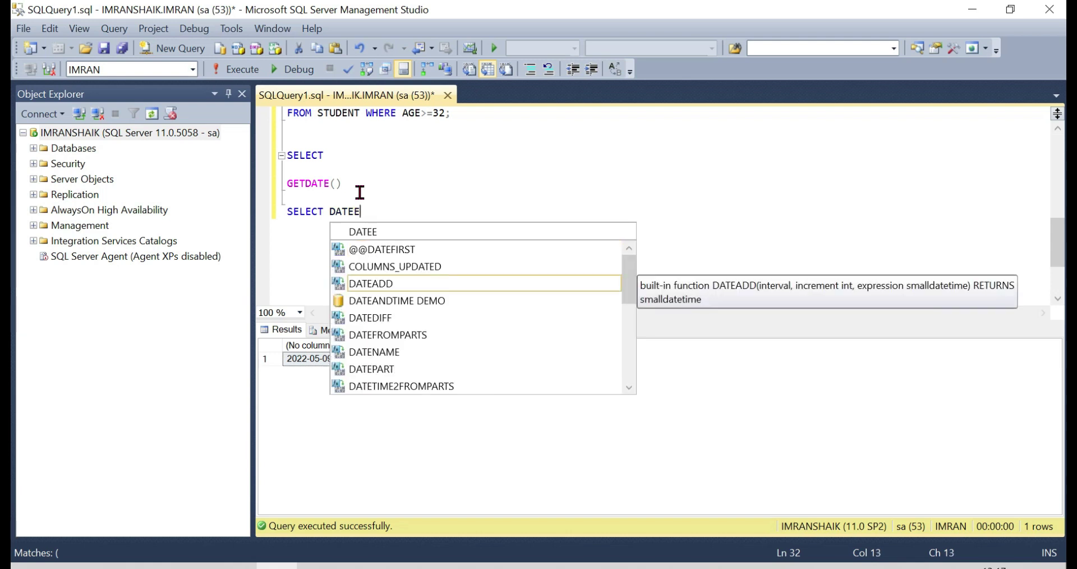
{"action": "type", "text": "ADD("}
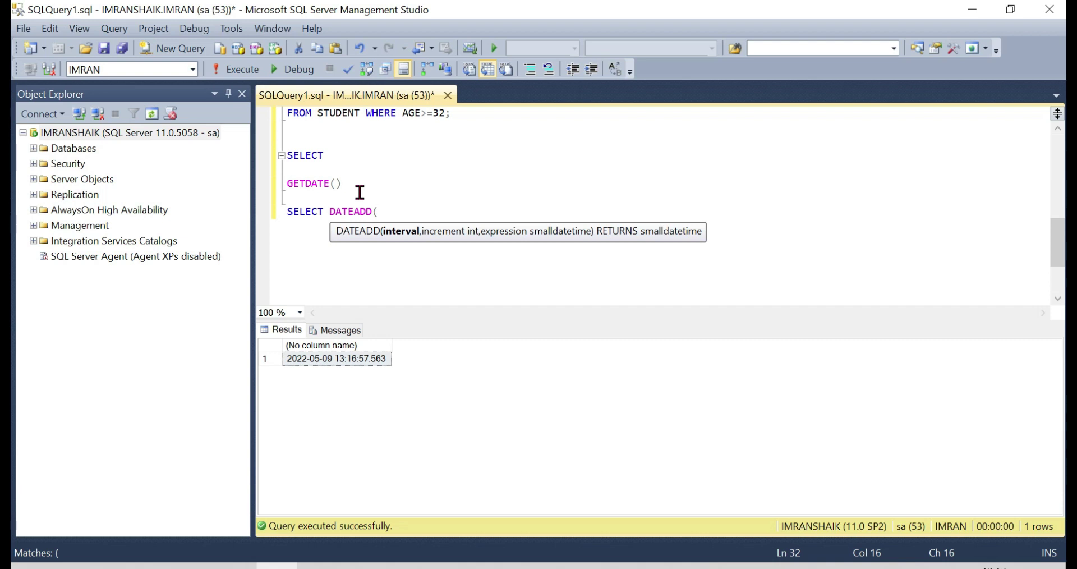
{"action": "type", "text": "YEAR,1"}
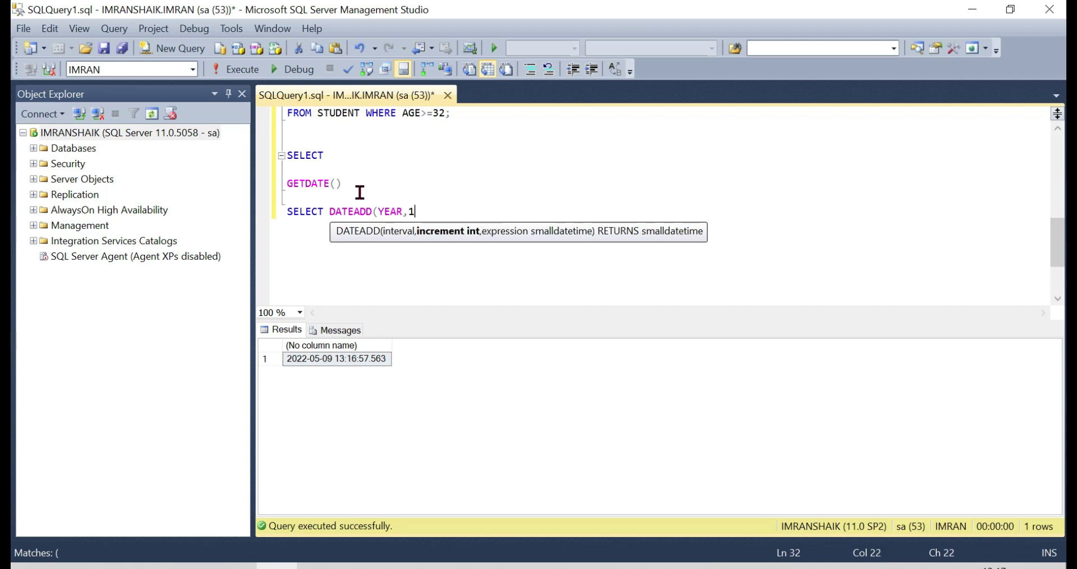
{"action": "type", "text": ","}
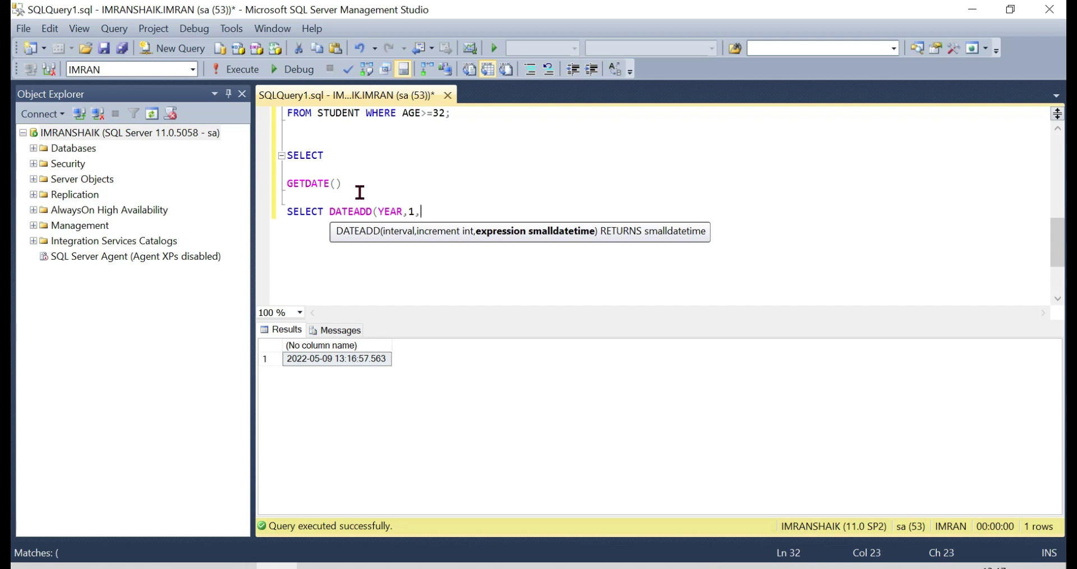
{"action": "type", "text": "GETDATE()"}
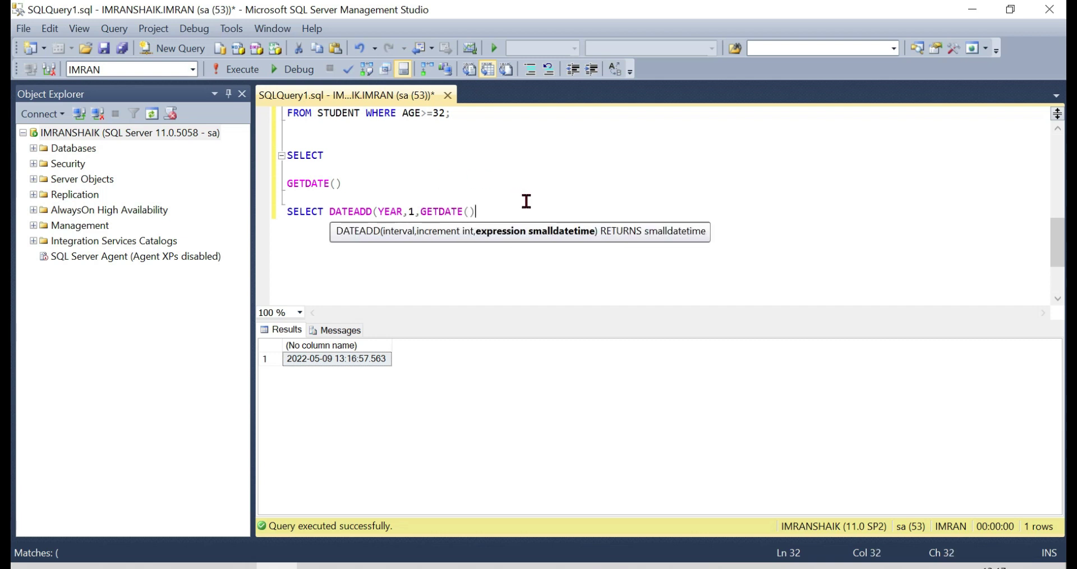
{"action": "type", "text": ")"}
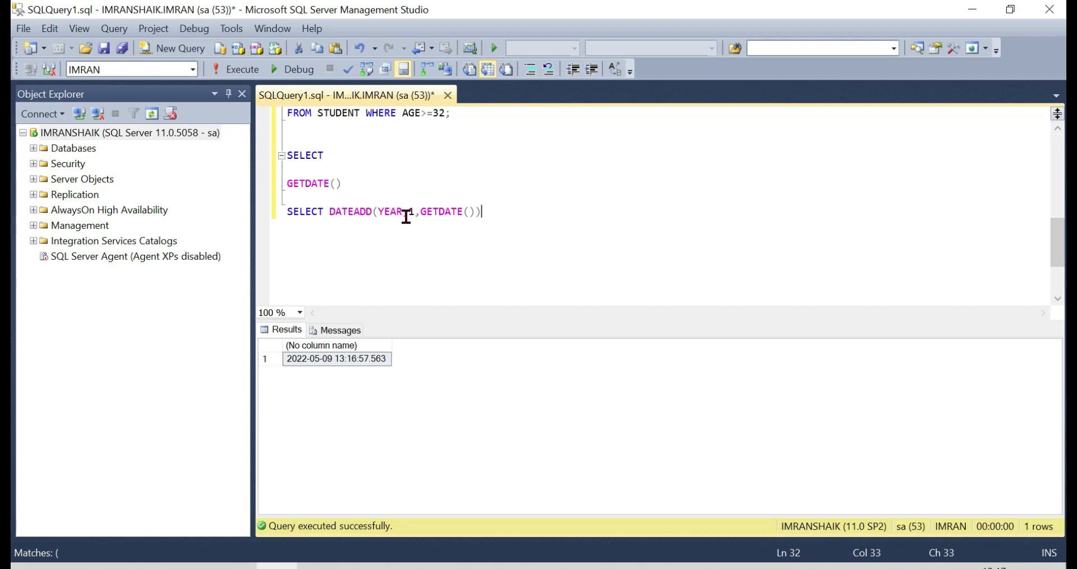
{"action": "double_click", "coordinate": [445, 215]}
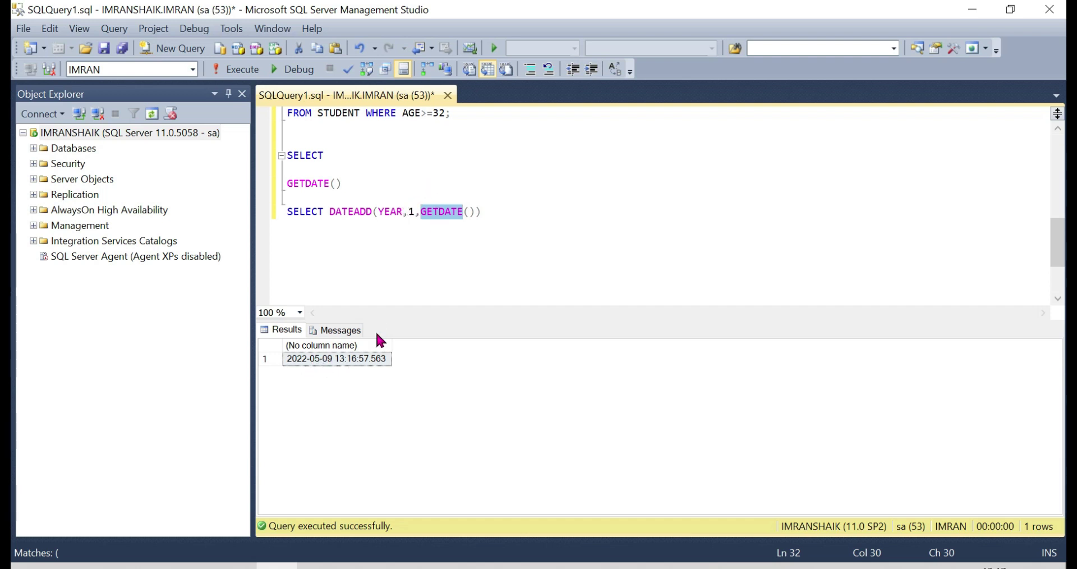
{"action": "key", "text": "End"}
{"action": "key", "text": "shift+Home"}
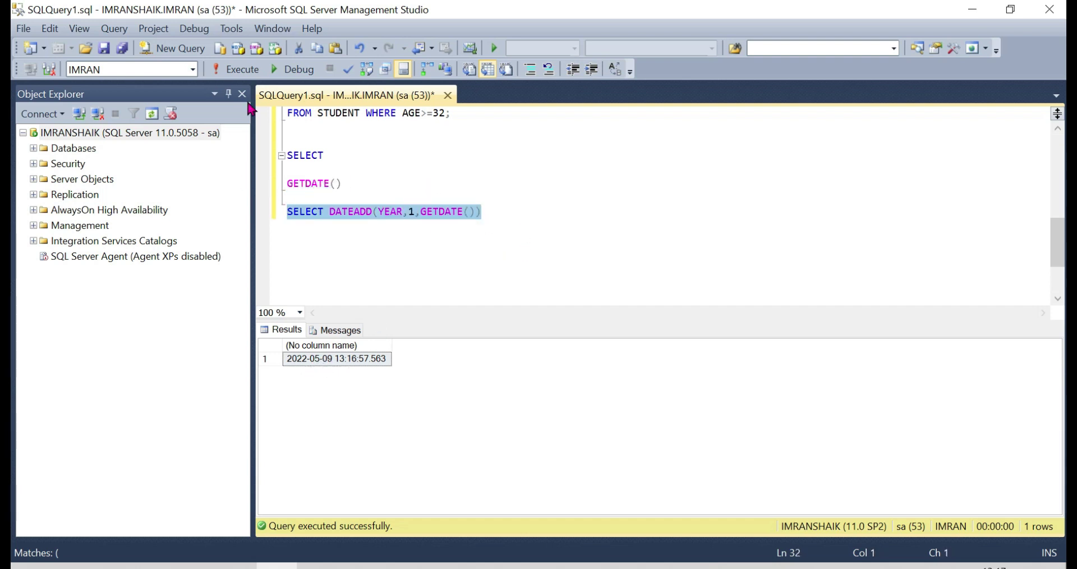
- Run the one-year DATEADD query and rerun GETDATE for comparison
{"action": "left_click", "coordinate": [239, 69]}
{"action": "scroll", "coordinate": [309, 366], "scroll_direction": "up", "scroll_amount": 4}
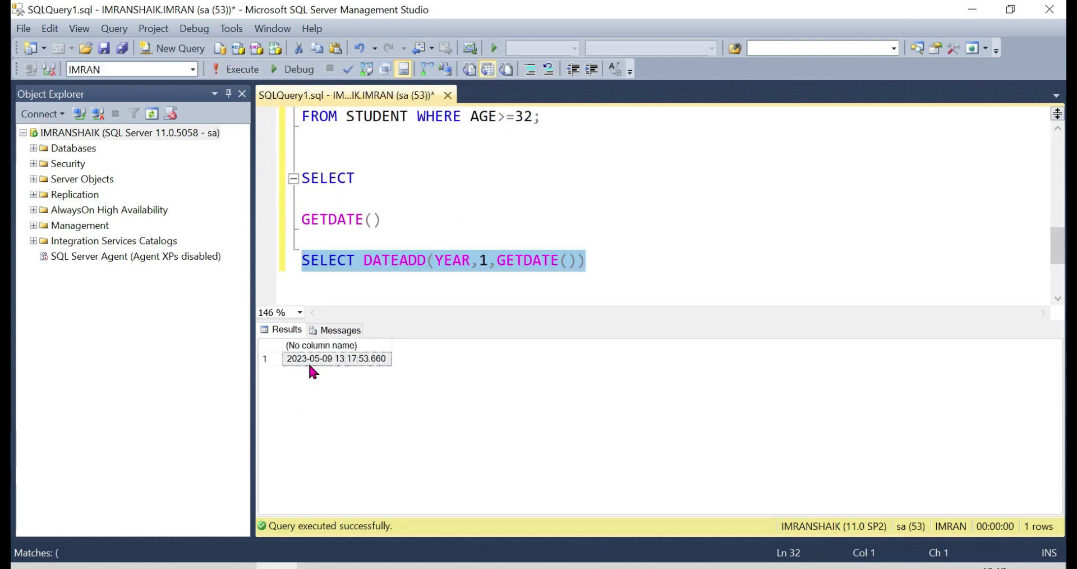
{"action": "scroll", "coordinate": [313, 371], "scroll_direction": "down", "scroll_amount": 1}
{"action": "left_click", "coordinate": [473, 251]}
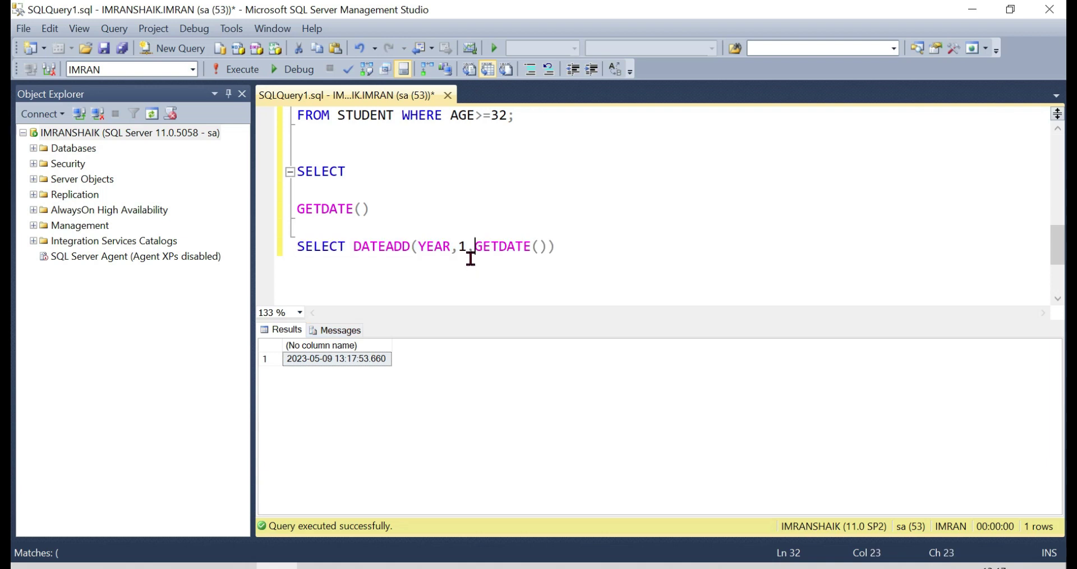
{"action": "left_click", "coordinate": [390, 207]}
{"action": "left_click", "coordinate": [297, 171], "text": "shift"}
{"action": "left_click", "coordinate": [228, 69]}
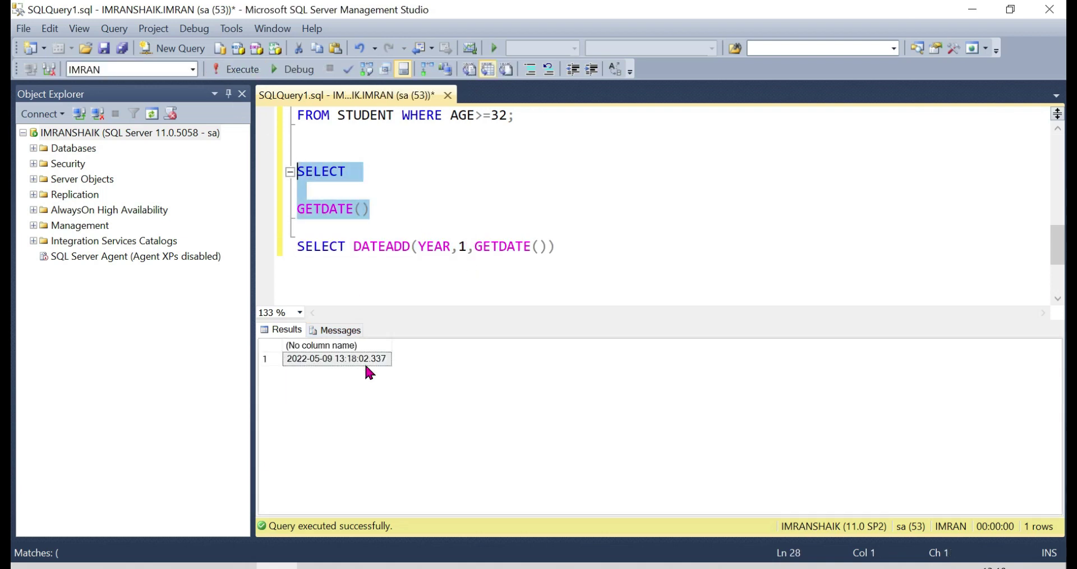
- Change the DATEADD offset to 10 years and run the query
{"action": "left_click", "coordinate": [465, 246]}
{"action": "type", "text": "0"}
{"action": "left_click_drag", "start_coordinate": [609, 252], "coordinate": [296, 231]}
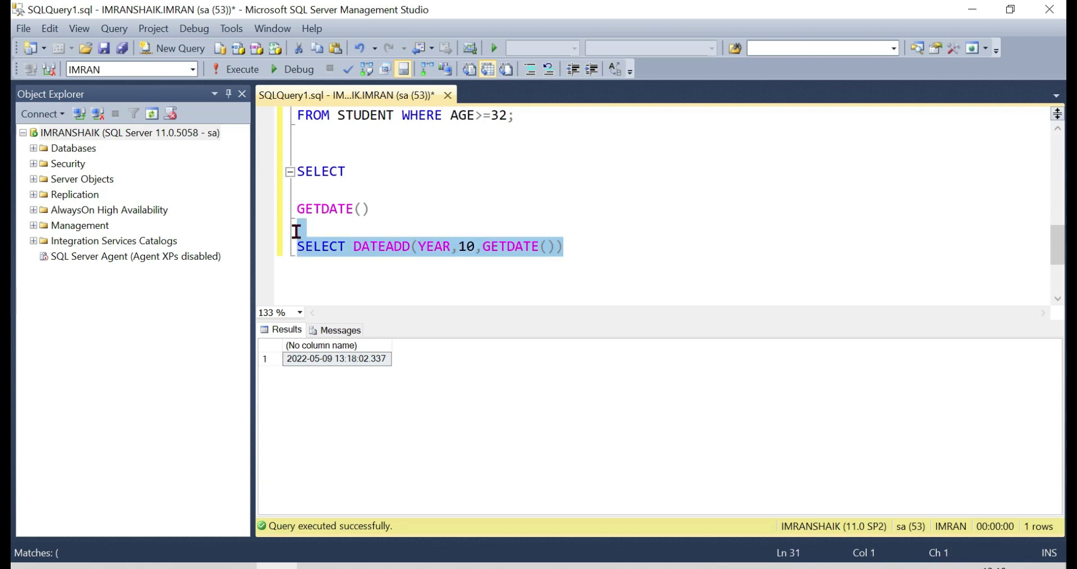
{"action": "left_click", "coordinate": [250, 71]}
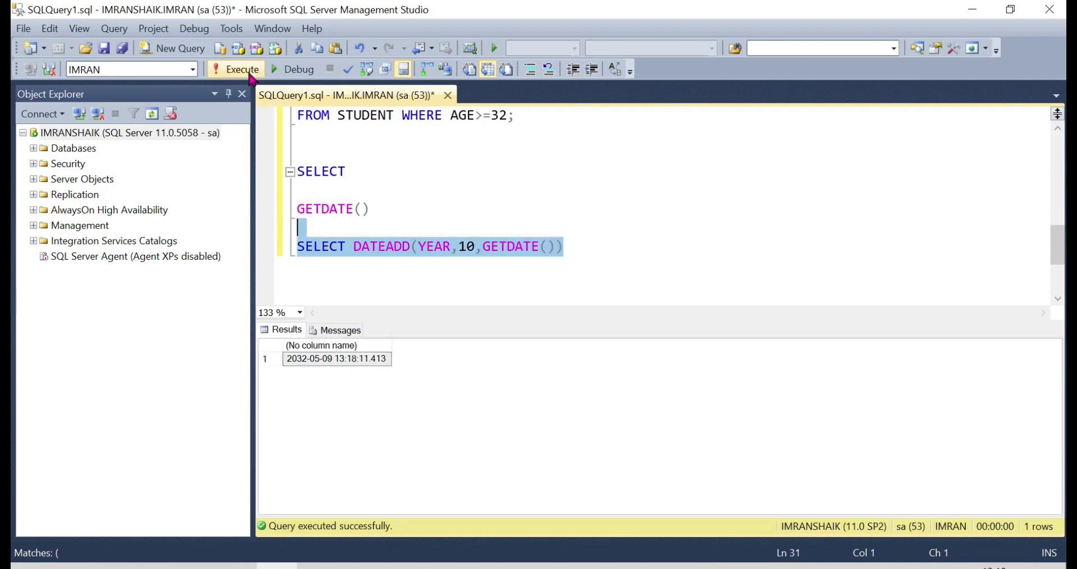
- Change the query to DATEADD(MONTH,2,GETDATE()) and run it, returning 2022-07-09
{"action": "left_click", "coordinate": [394, 267]}
{"action": "double_click", "coordinate": [431, 248]}
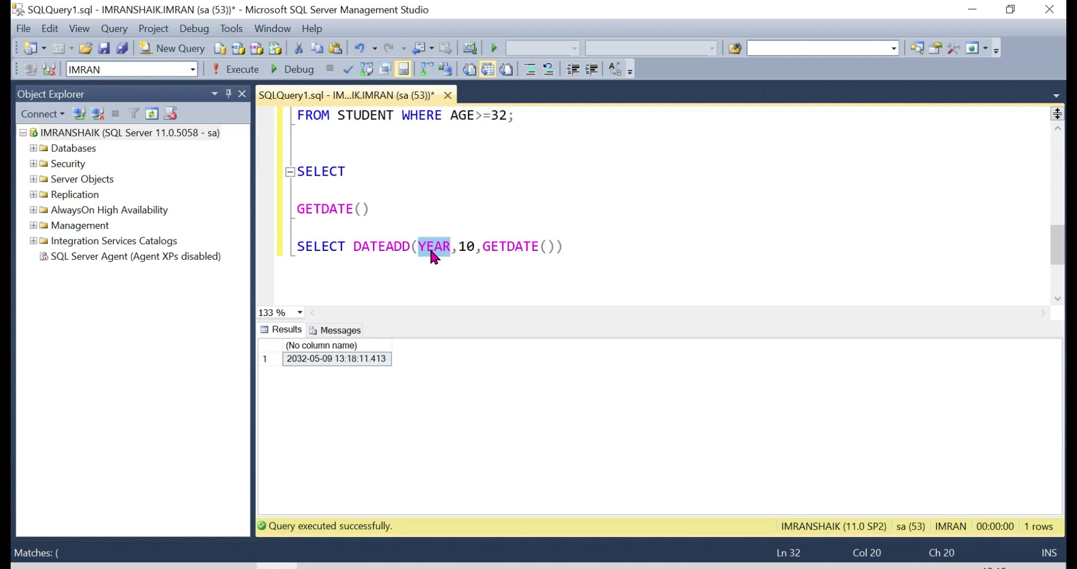
{"action": "type", "text": "MONTH"}
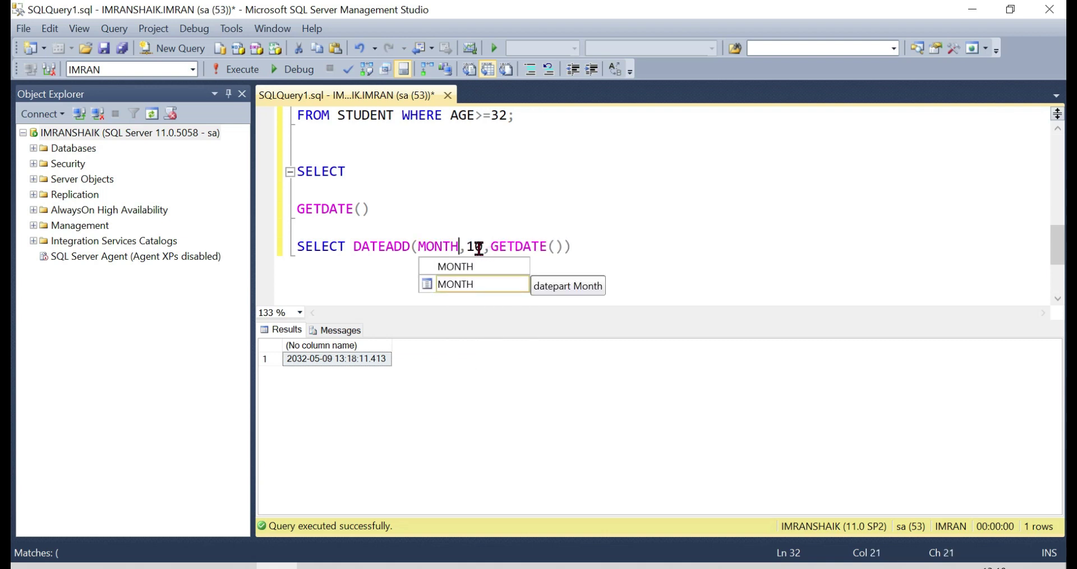
{"action": "double_click", "coordinate": [477, 248]}
{"action": "type", "text": "2"}
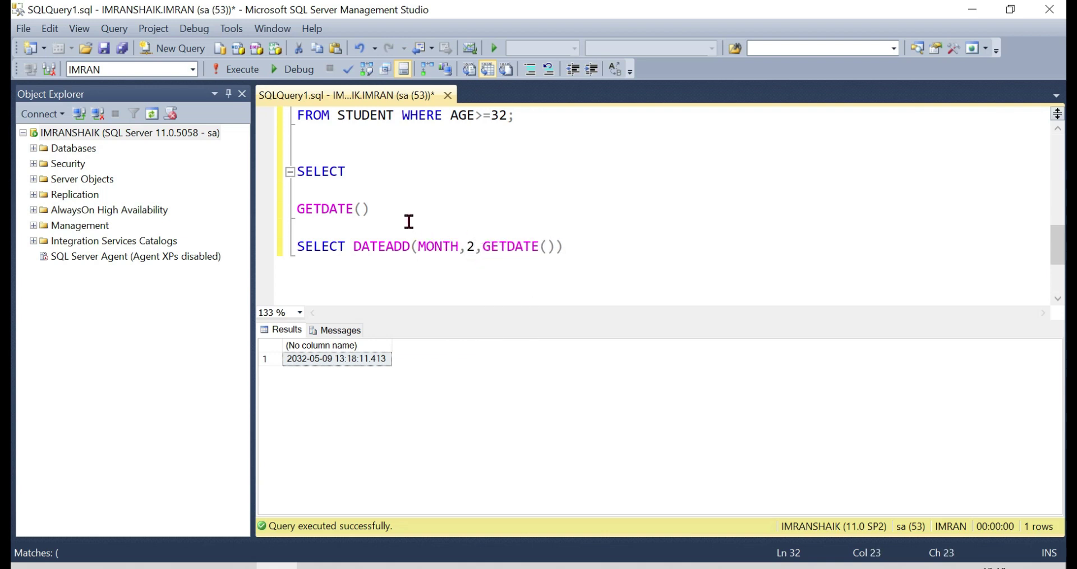
{"action": "left_click_drag", "start_coordinate": [476, 221], "coordinate": [272, 159]}
{"action": "left_click", "coordinate": [241, 75]}
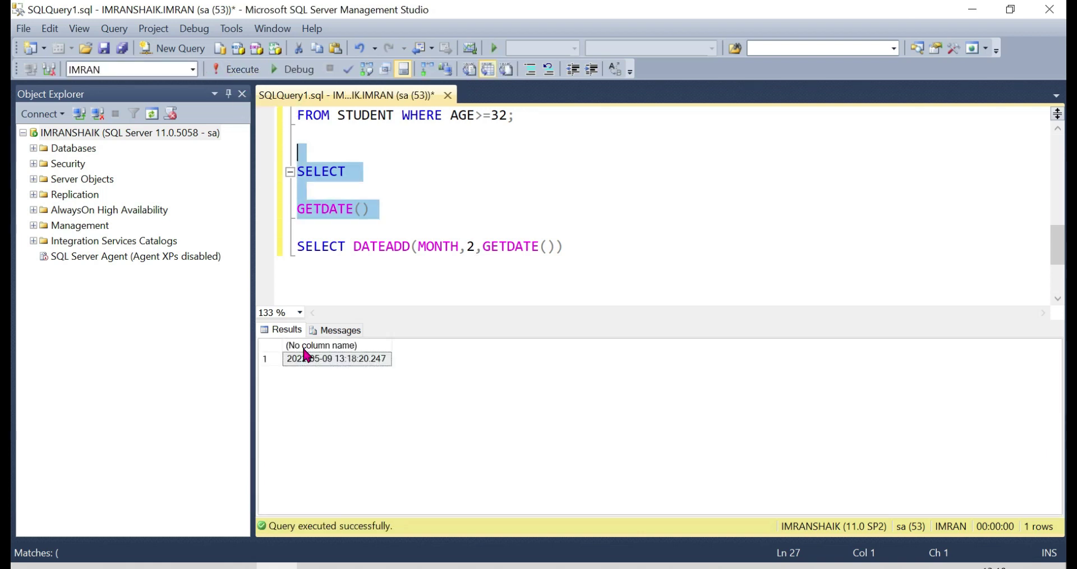
{"action": "left_click_drag", "start_coordinate": [564, 248], "coordinate": [292, 260]}
{"action": "left_click", "coordinate": [236, 69]}
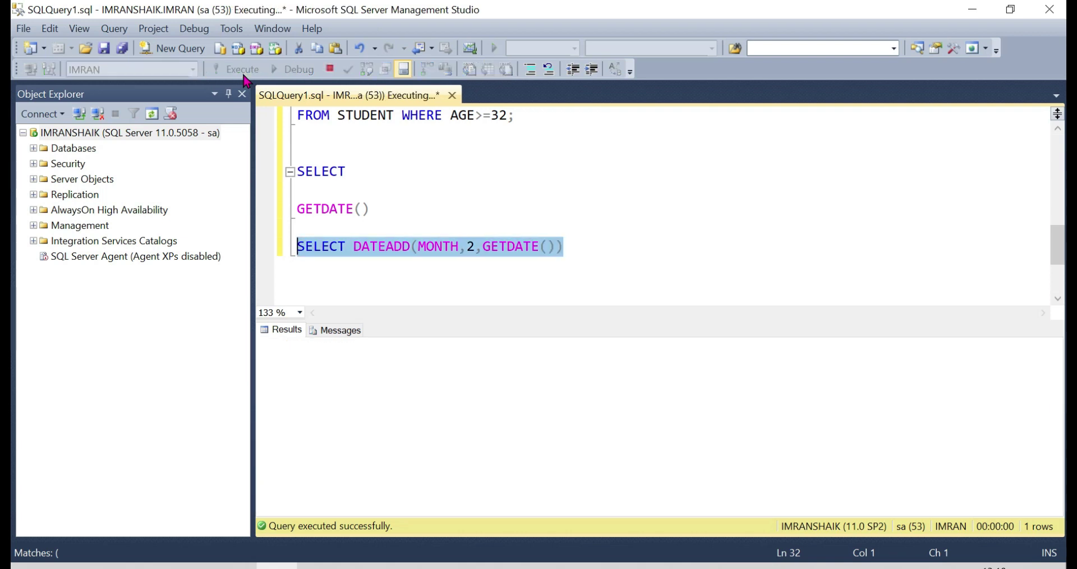
{"action": "left_click", "coordinate": [442, 251]}
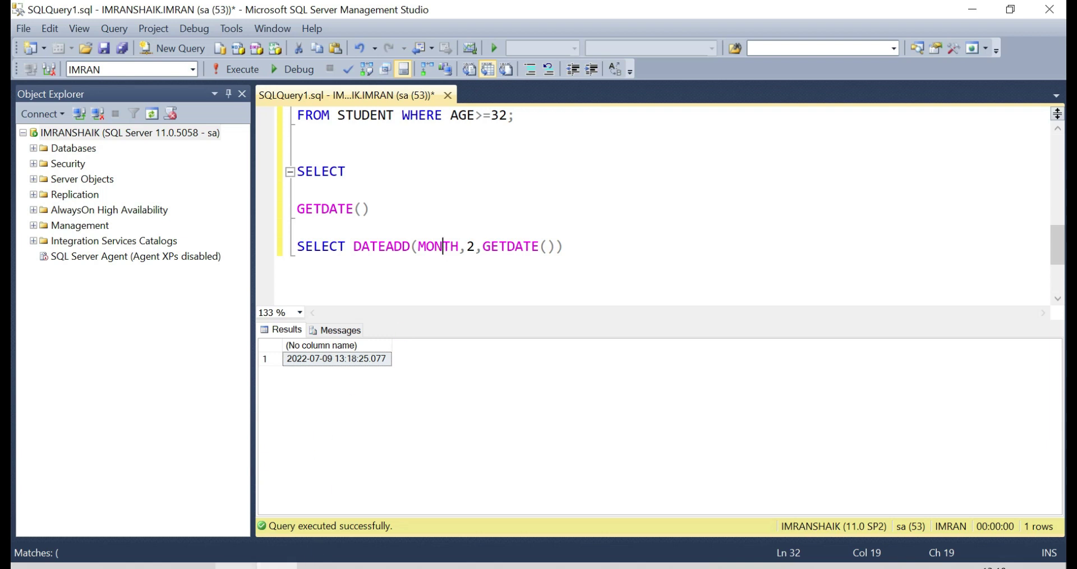
{"action": "mouse_move", "coordinate": [236, 566]}
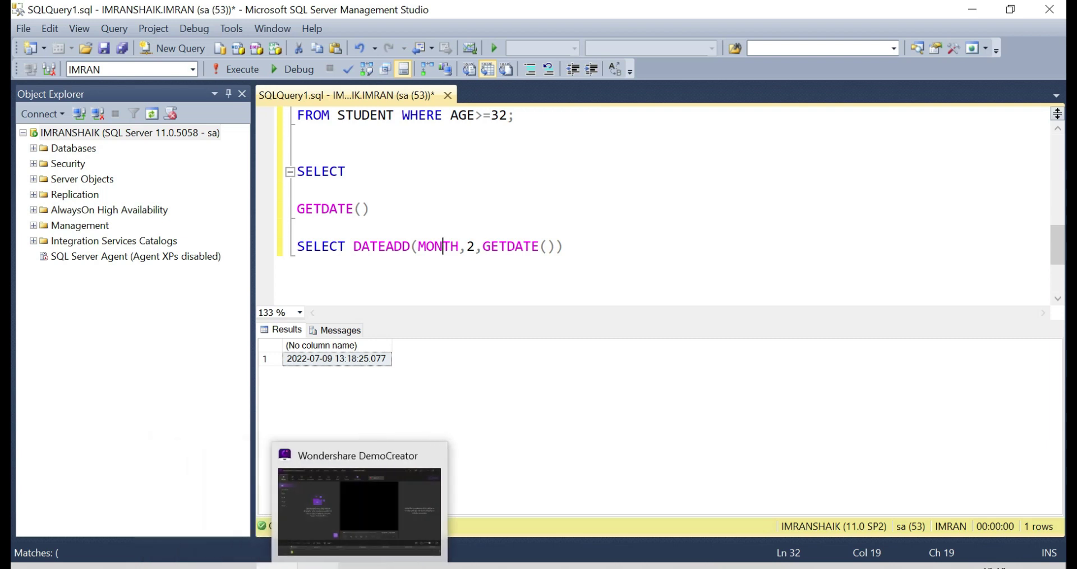
- Review the About dateadd slide in PowerPoint, then return to Power BI Desktop
{"action": "left_click", "coordinate": [318, 566]}
{"action": "left_click", "coordinate": [106, 259]}
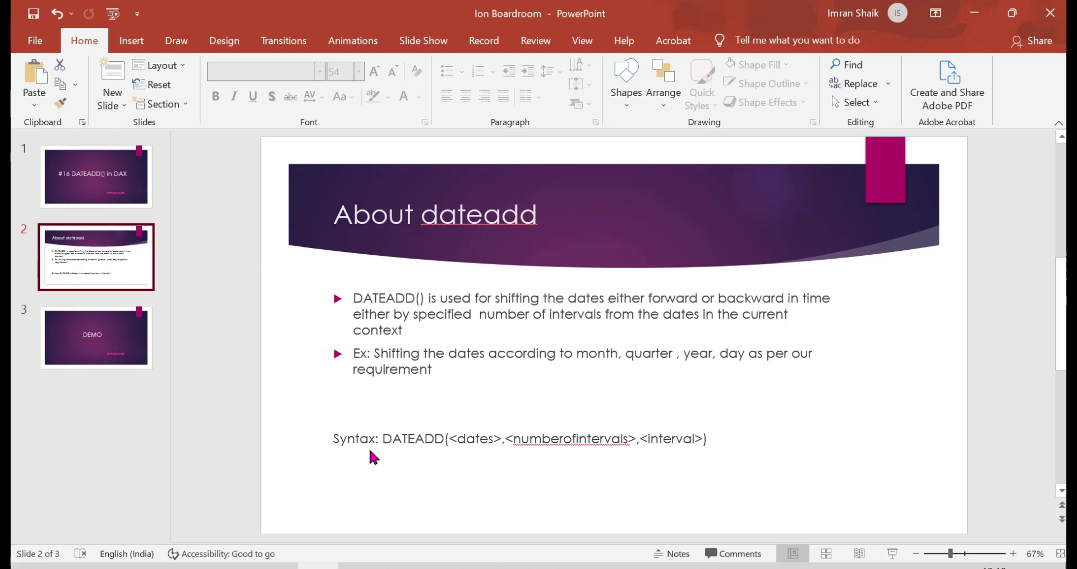
{"action": "left_click", "coordinate": [236, 565]}
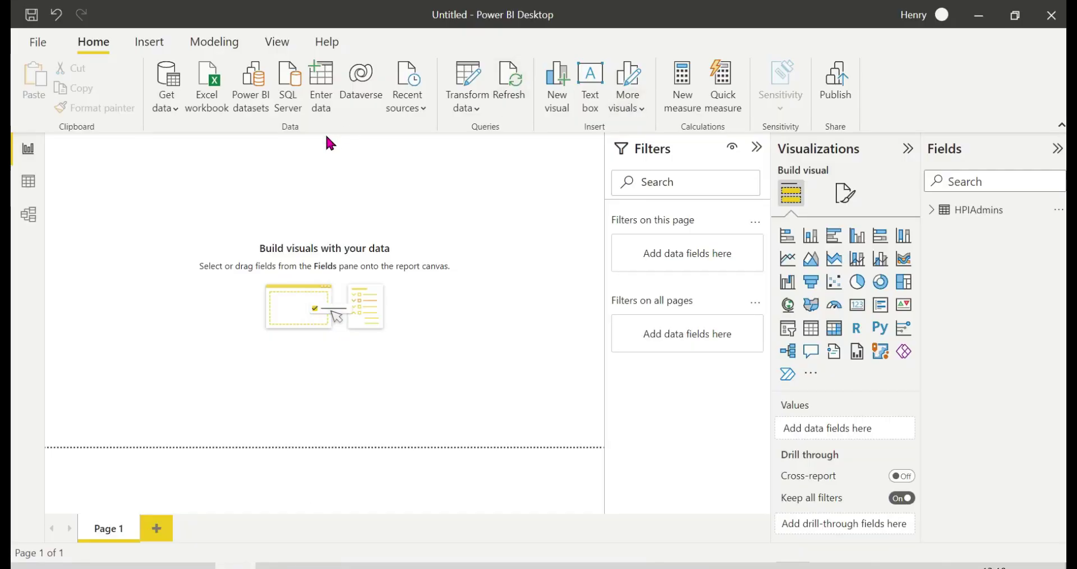
- Build a table visual of HPIAdmins SalesVolume by Year and start a new HPIAdmins measure
{"action": "left_click", "coordinate": [811, 329]}
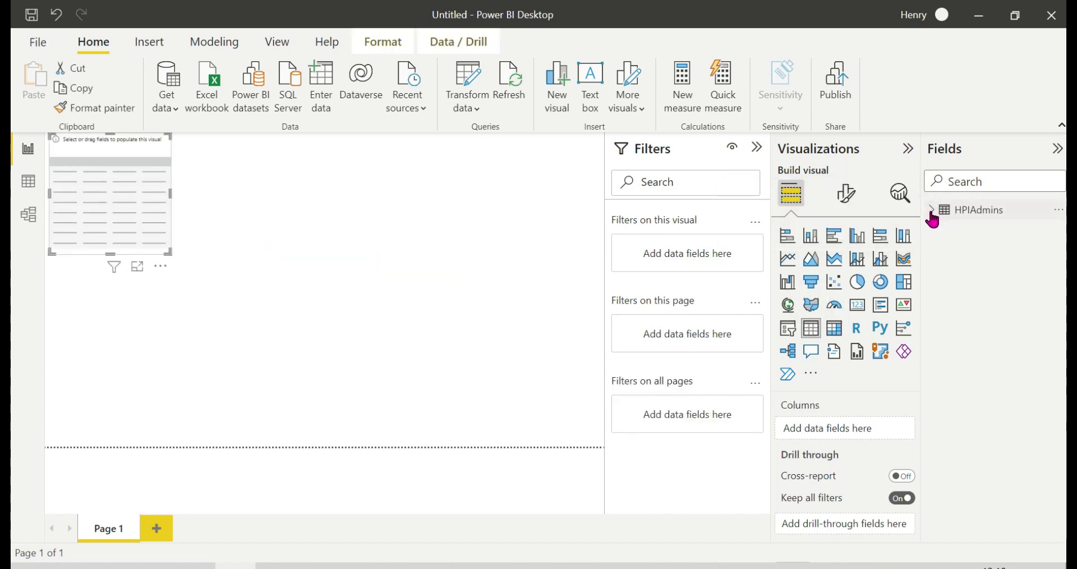
{"action": "left_click", "coordinate": [931, 211]}
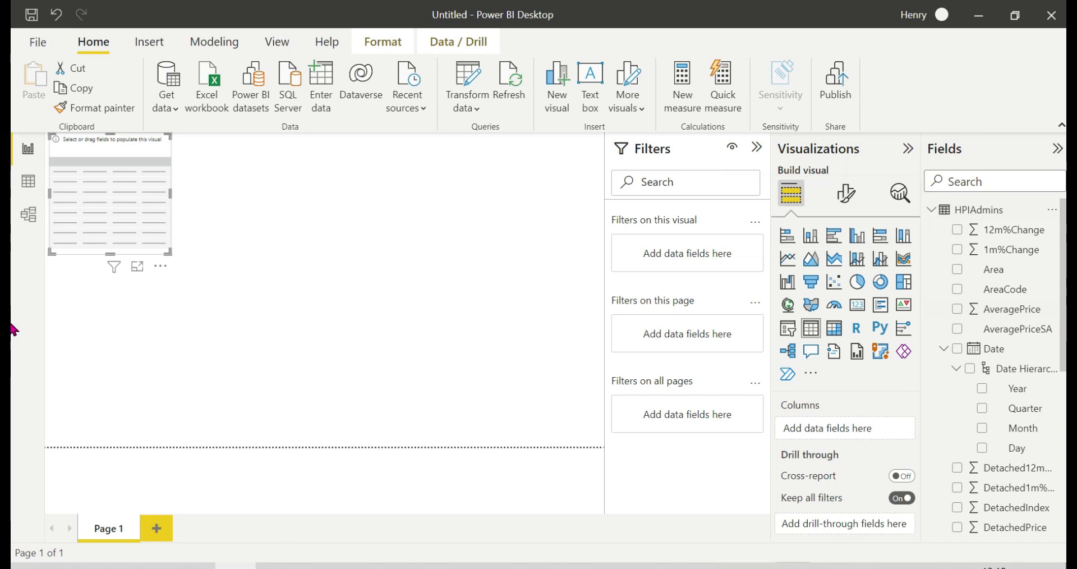
{"action": "left_click", "coordinate": [994, 181]}
{"action": "type", "text": "sALES"}
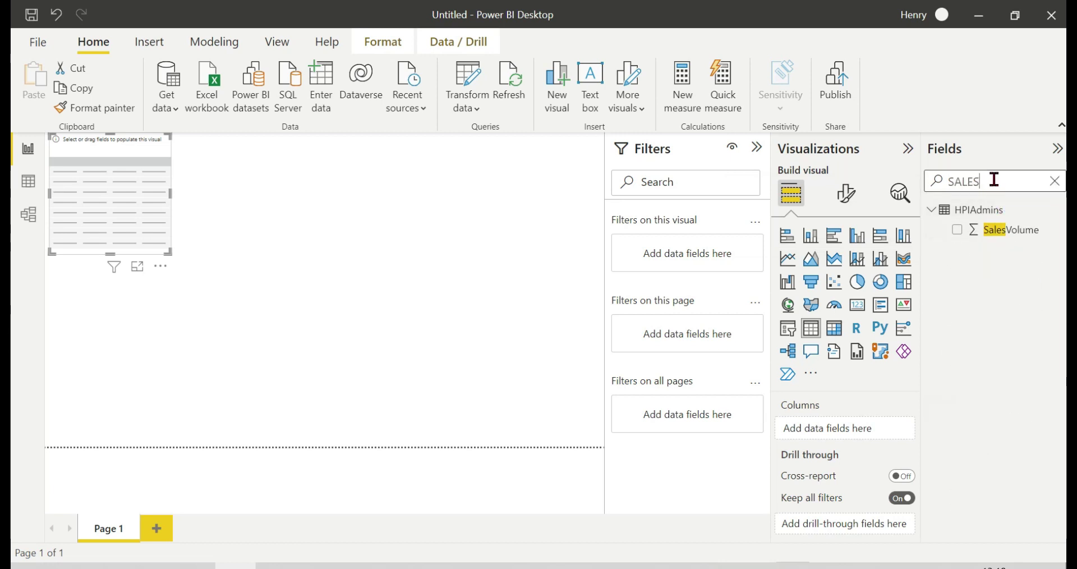
{"action": "left_click", "coordinate": [959, 232]}
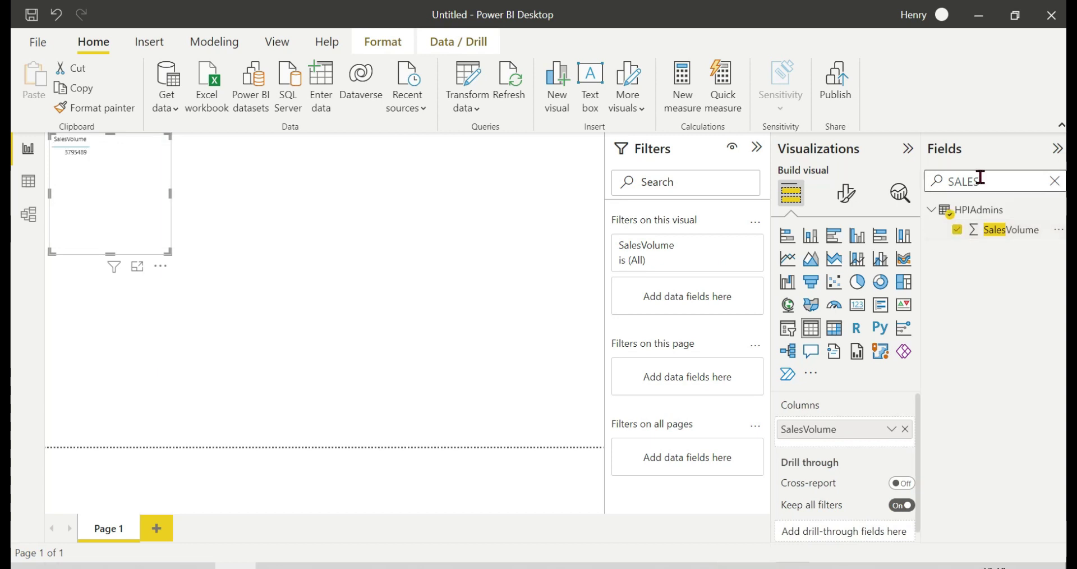
{"action": "left_click", "coordinate": [1053, 180]}
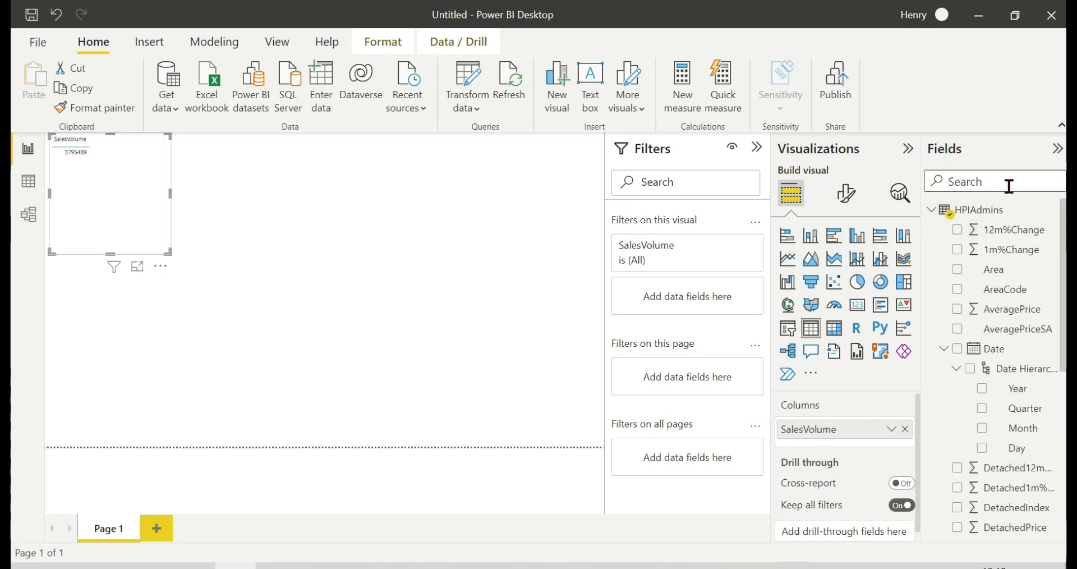
{"action": "left_click", "coordinate": [982, 390]}
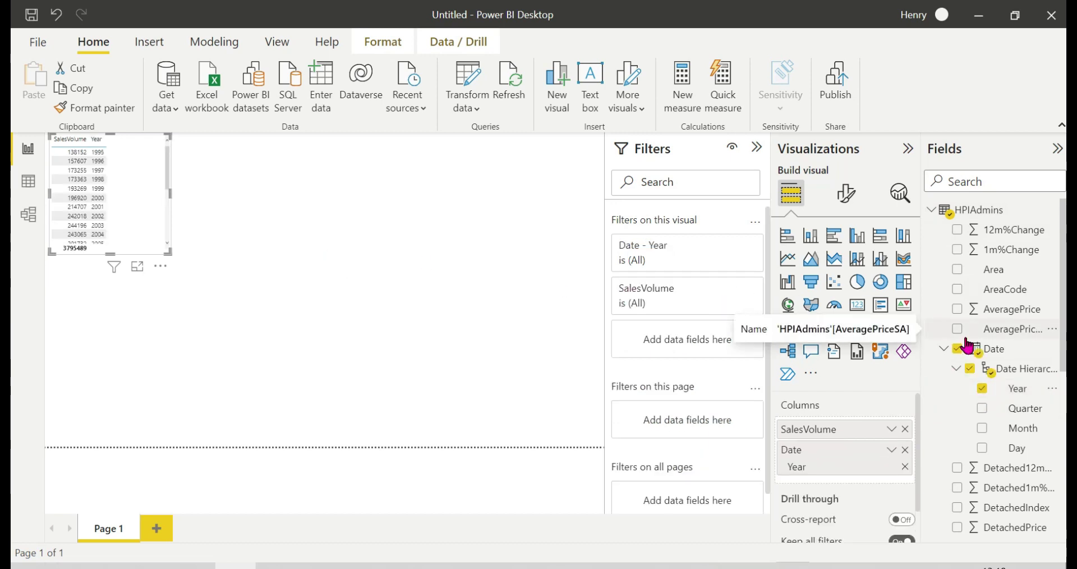
{"action": "left_click", "coordinate": [1053, 210]}
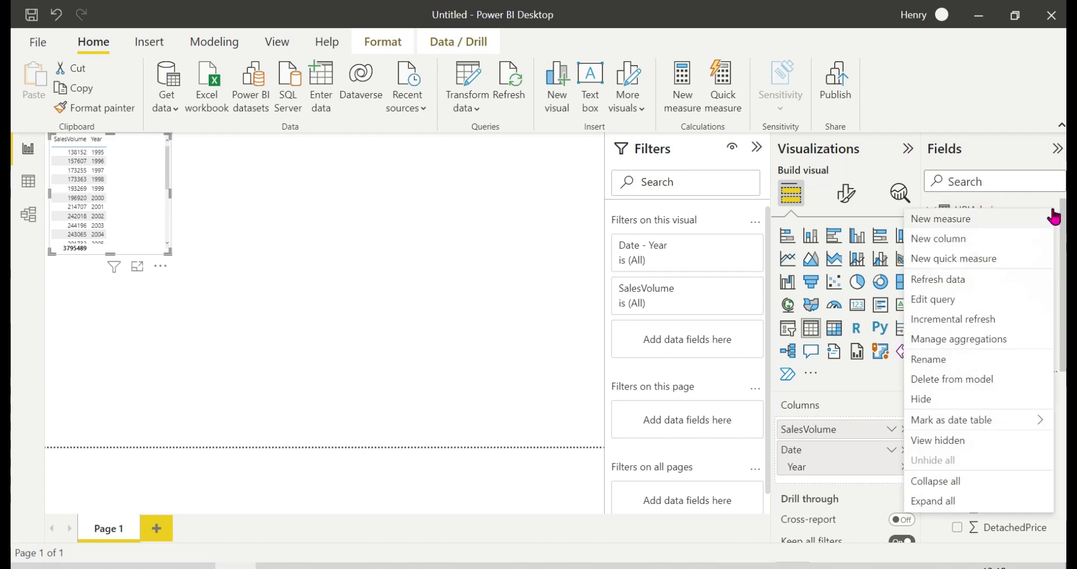
{"action": "left_click", "coordinate": [948, 220]}
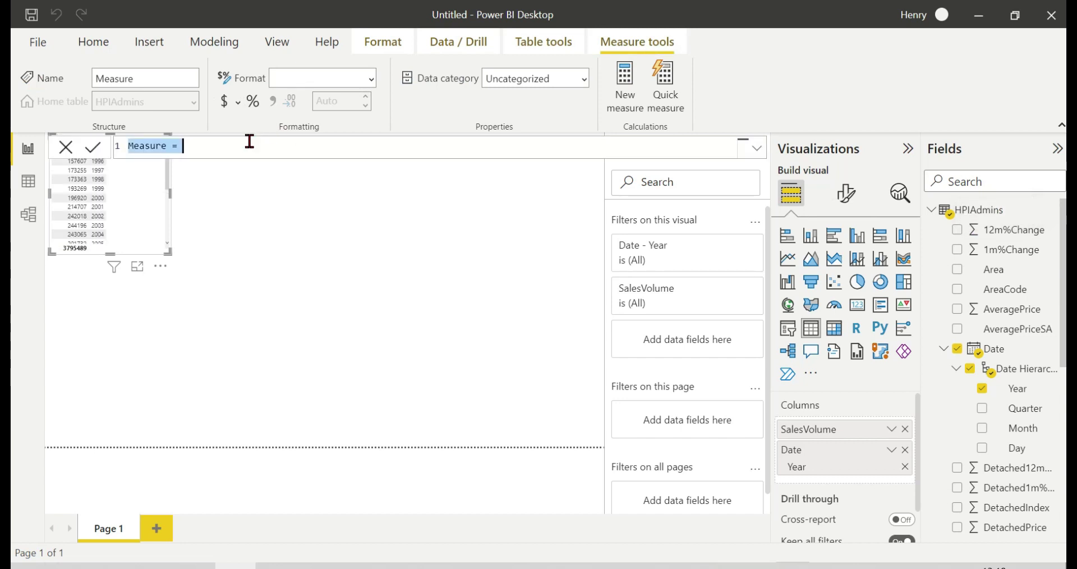
- Name the measure DATEADD DEMO and begin CALCULATE(SUM(HPIAdmins[SalesVolume]),DATEADD(
{"action": "type", "text": "DATEADD"}
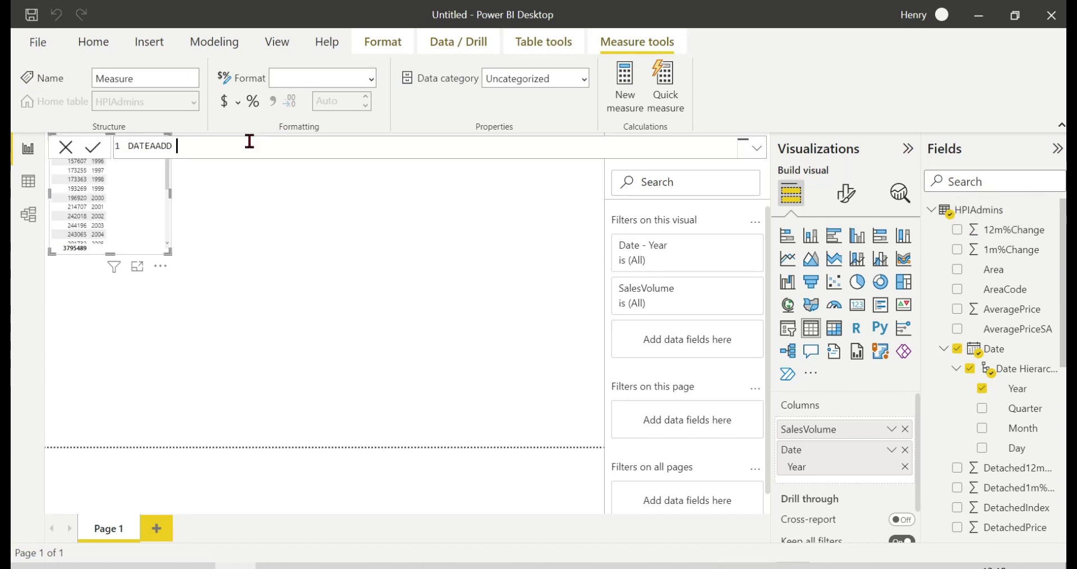
{"action": "key", "text": "BackSpace"}
{"action": "key", "text": "BackSpace"}
{"action": "key", "text": "BackSpace"}
{"action": "type", "text": "ADDEM"}
{"action": "key", "text": "BackSpace"}
{"action": "key", "text": "BackSpace"}
{"action": "type", "text": "DEMO = CALCULATE("}
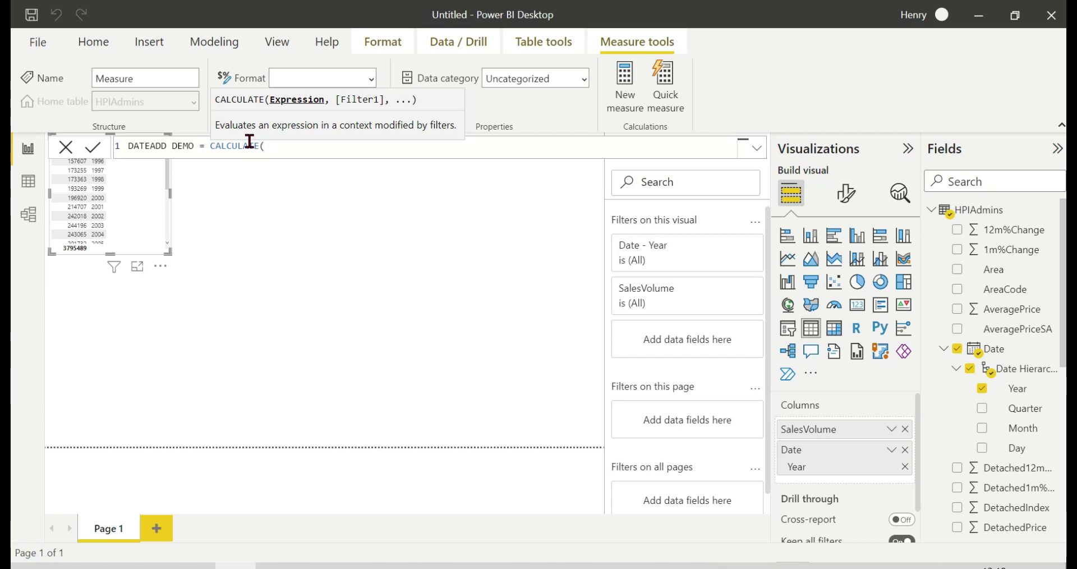
{"action": "type", "text": "SUM"}
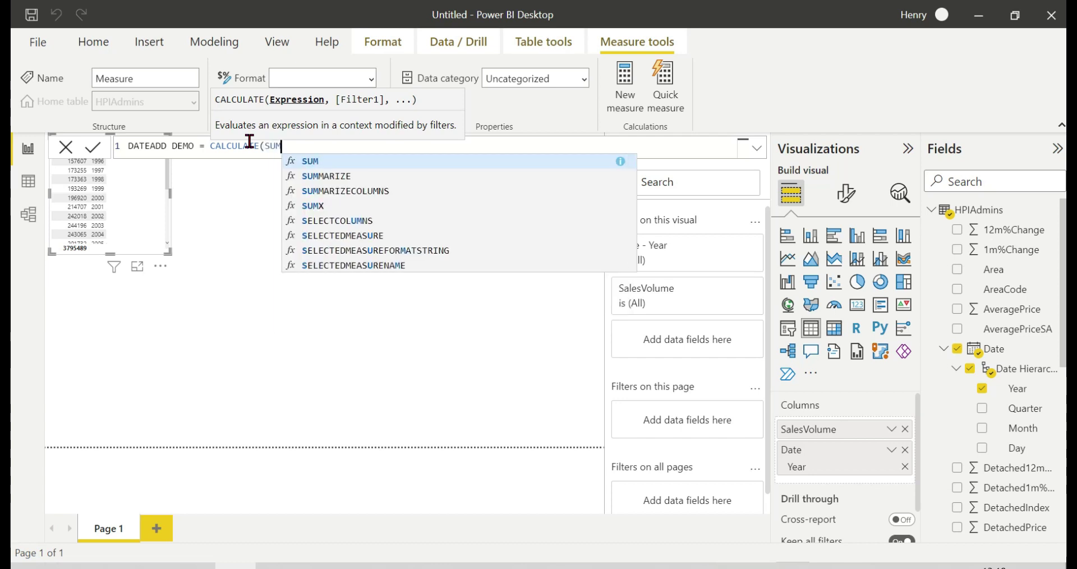
{"action": "type", "text": "(HPIAdmins[SalesVolume]"}
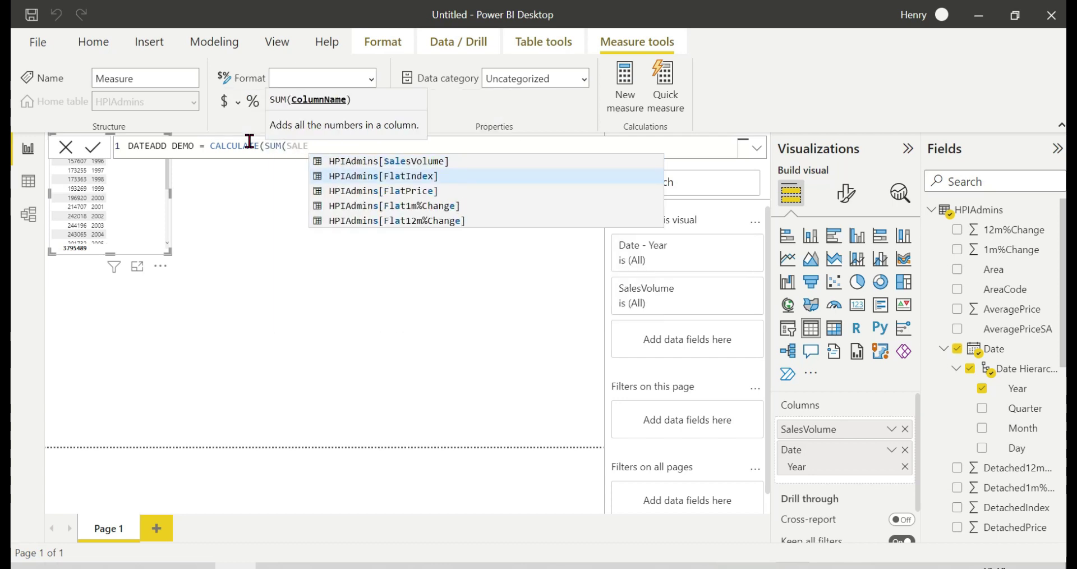
{"action": "type", "text": ")"}
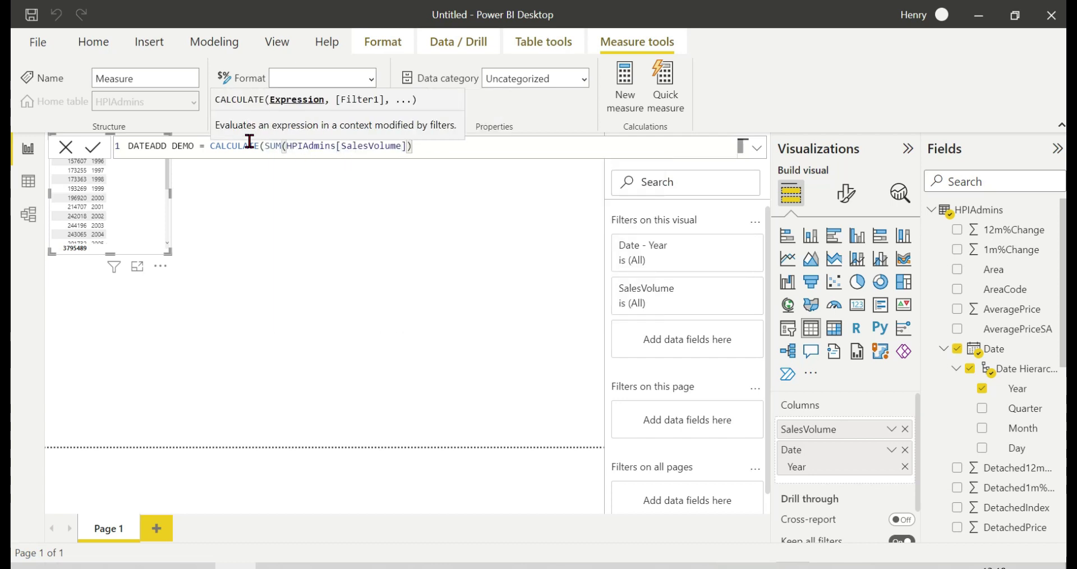
{"action": "type", "text": ","}
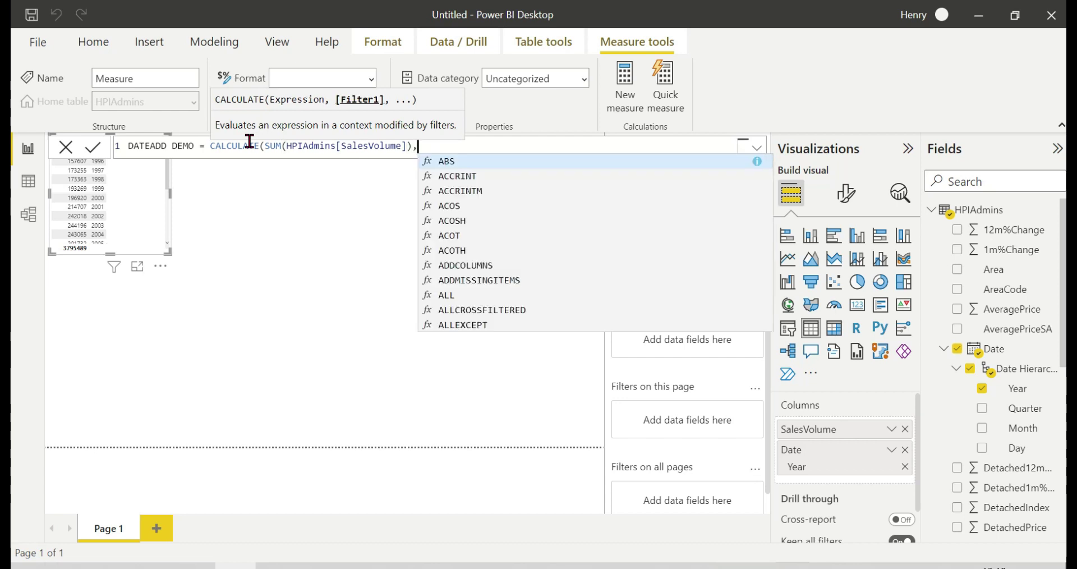
{"action": "type", "text": "DATEADD"}
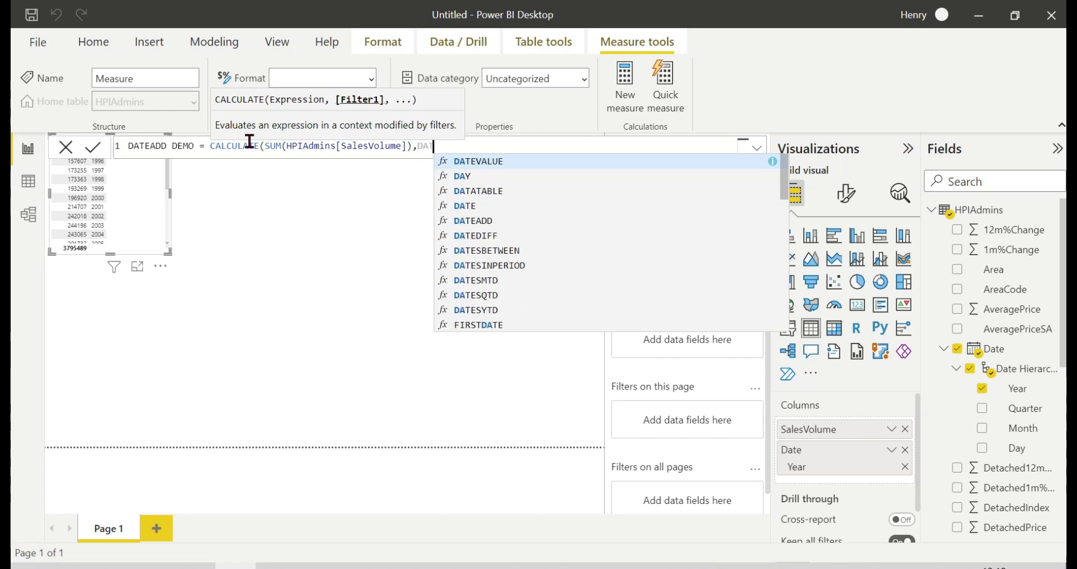
{"action": "type", "text": "("}
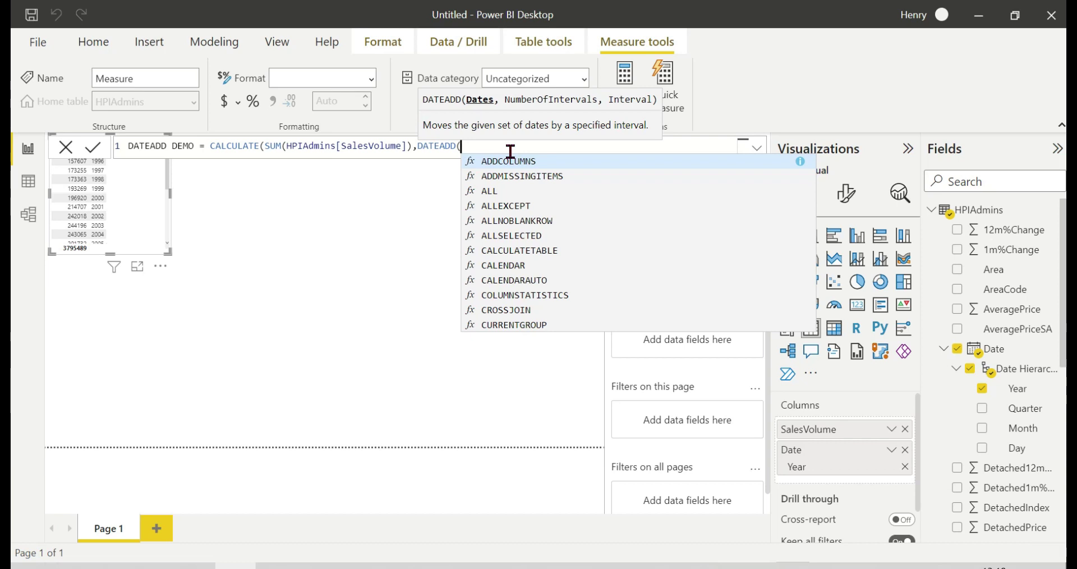
- Complete DATEADD with HPIAdmins[Date].[Date], -1, YEAR and commit the measure
{"action": "type", "text": "DATE"}
{"action": "key", "text": "Down"}
{"action": "key", "text": "Down"}
{"action": "key", "text": "Down"}
{"action": "key", "text": "Down"}
{"action": "key", "text": "Down"}
{"action": "key", "text": "Down"}
{"action": "key", "text": "Down"}
{"action": "key", "text": "Down"}
{"action": "key", "text": "Tab"}
{"action": "key", "text": "Down"}
{"action": "key", "text": "Up"}
{"action": "key", "text": "Tab"}
{"action": "type", "text": ","}
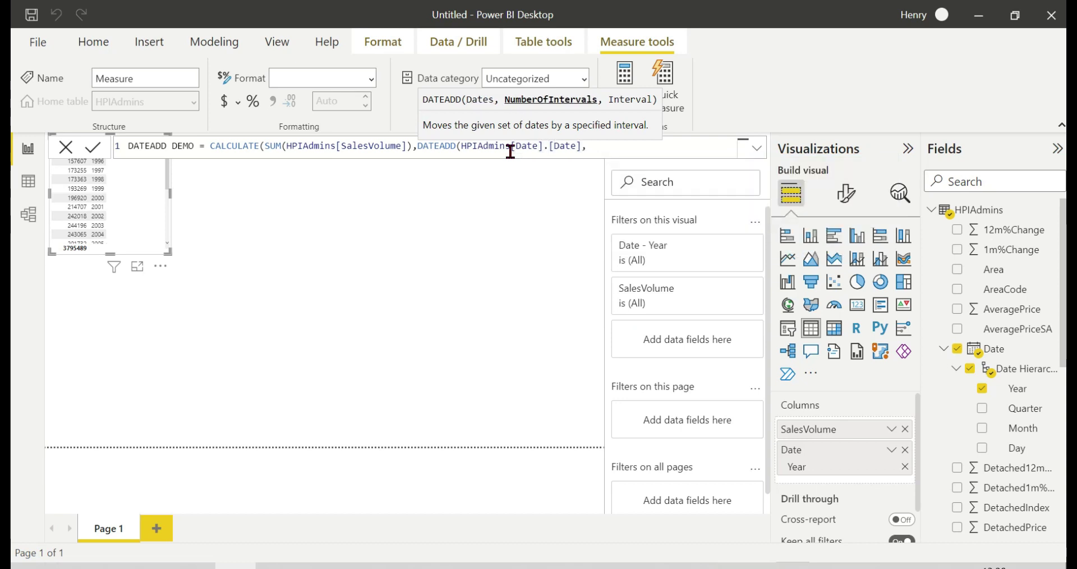
{"action": "type", "text": "-1"}
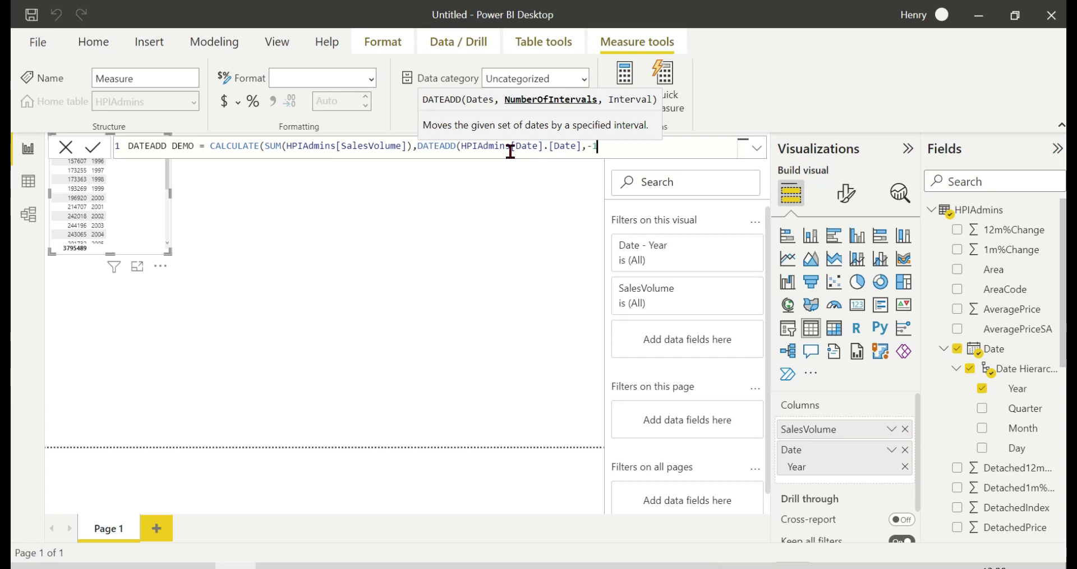
{"action": "type", "text": ","}
{"action": "key", "text": "Down"}
{"action": "key", "text": "Down"}
{"action": "key", "text": "Down"}
{"action": "type", "text": "YEAR"}
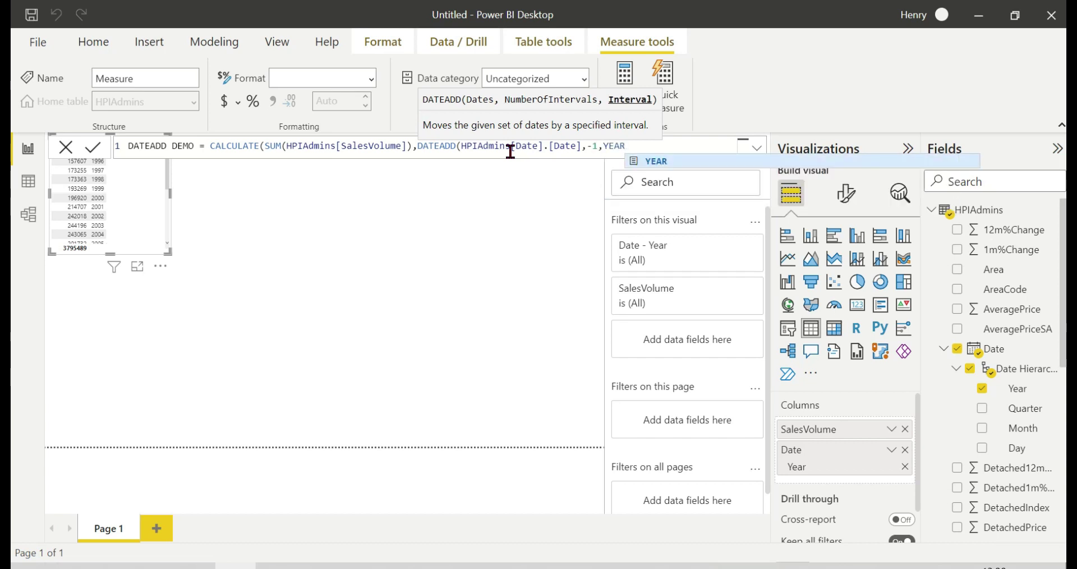
{"action": "type", "text": ")"}
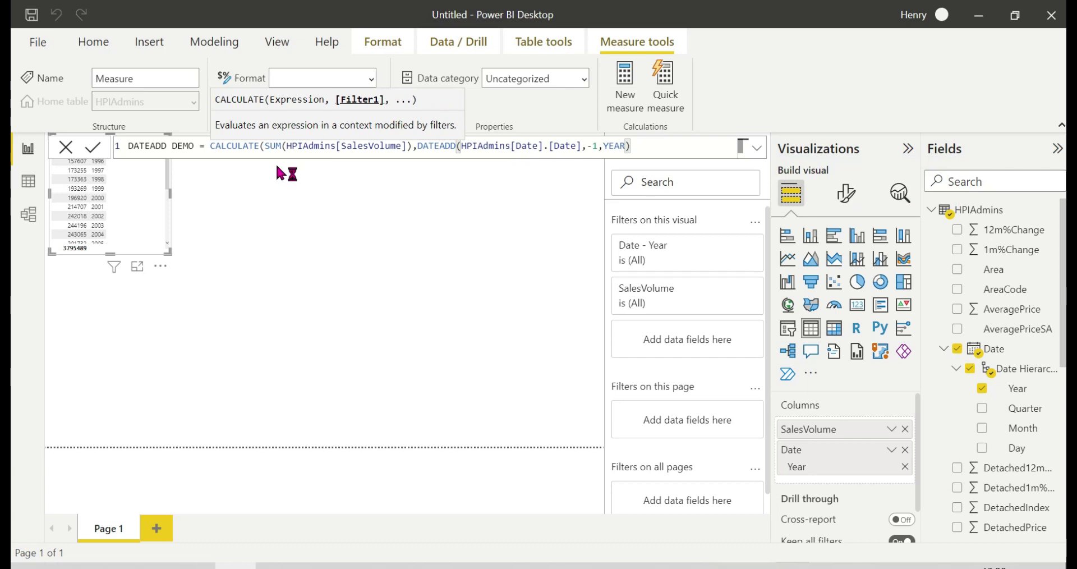
{"action": "left_click", "coordinate": [145, 195]}
{"action": "key", "text": "Return"}
{"action": "left_click_drag", "start_coordinate": [139, 184], "coordinate": [197, 250]}
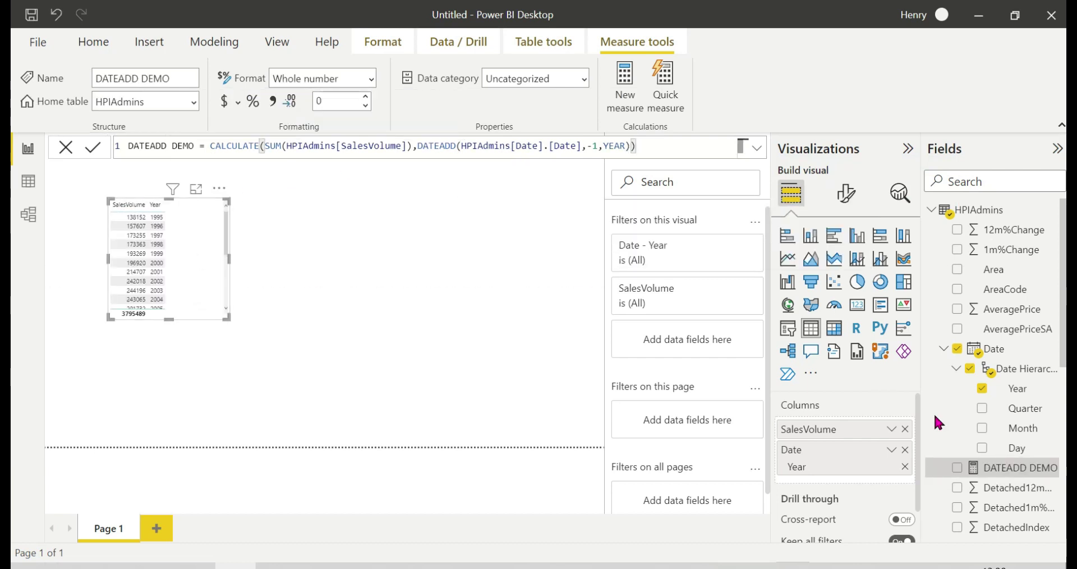
- Add DATEADD DEMO to the table and resize the visual to check the previous-year values
{"action": "left_click", "coordinate": [957, 468]}
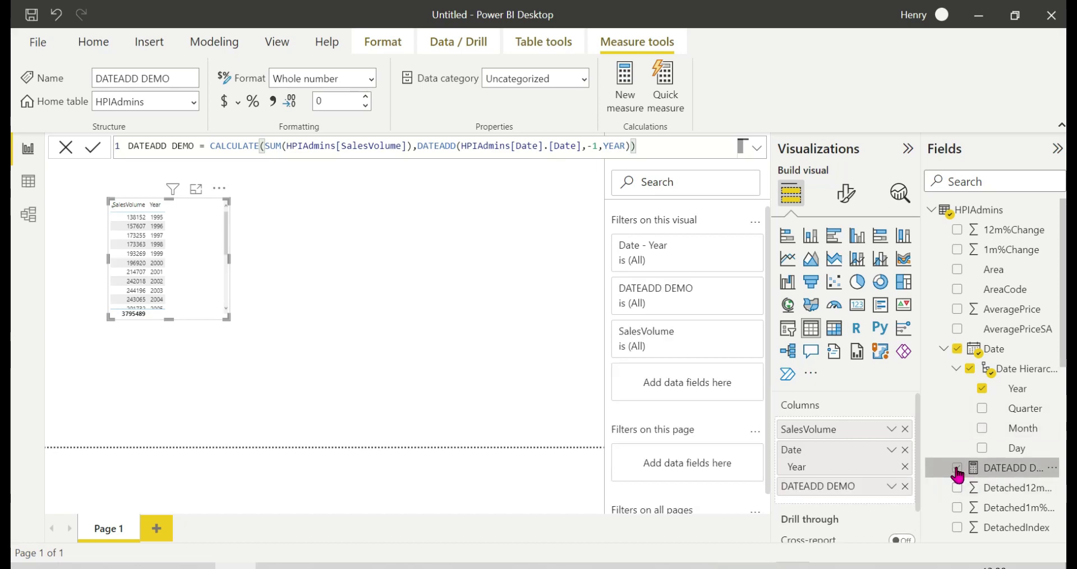
{"action": "left_click_drag", "start_coordinate": [226, 318], "coordinate": [440, 408]}
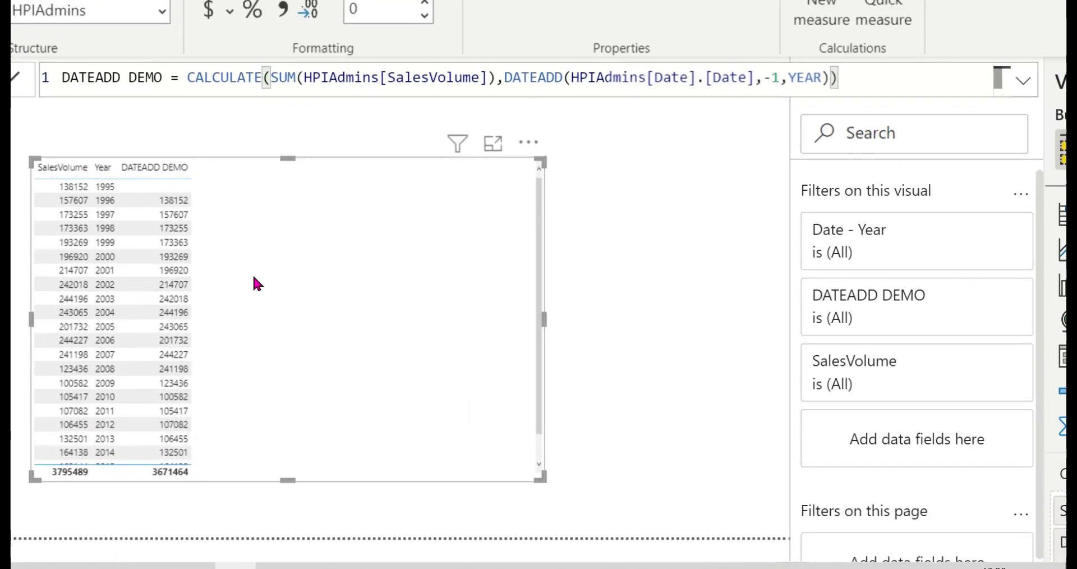
{"action": "left_click", "coordinate": [339, 167]}
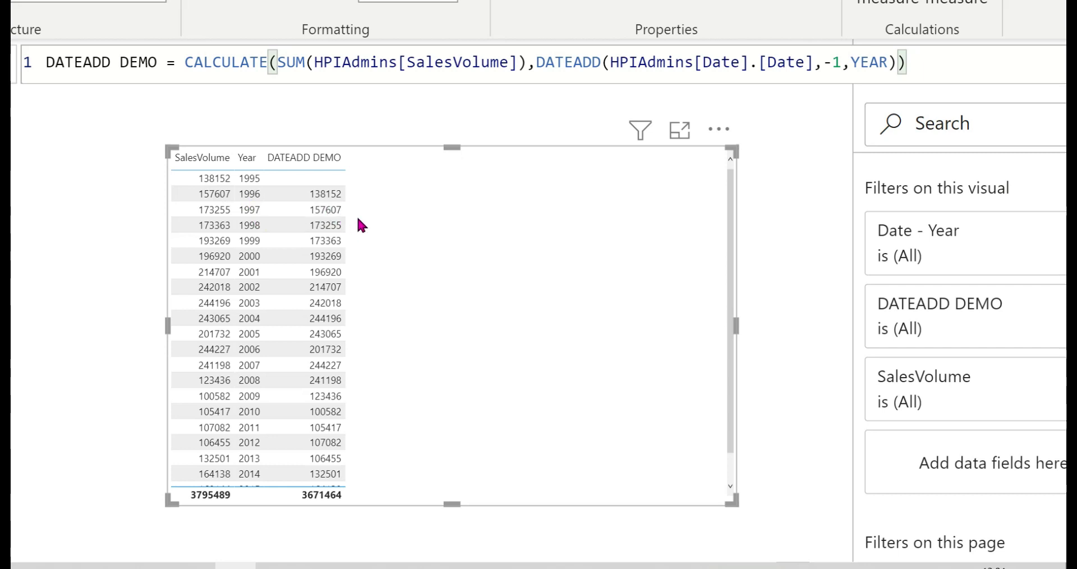
{"action": "left_click_drag", "start_coordinate": [730, 500], "coordinate": [476, 484]}
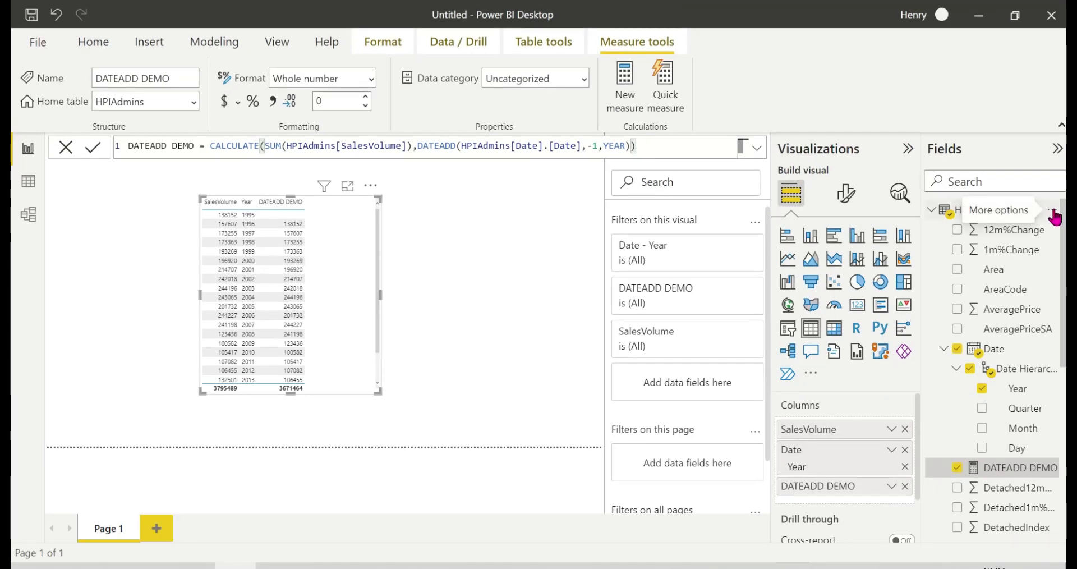
- Start a new measure SAMEPRLY = CALCULATE(SUM(HPIAdmins[SalesVolume]),SAMEPER…
{"action": "left_click", "coordinate": [1052, 211]}
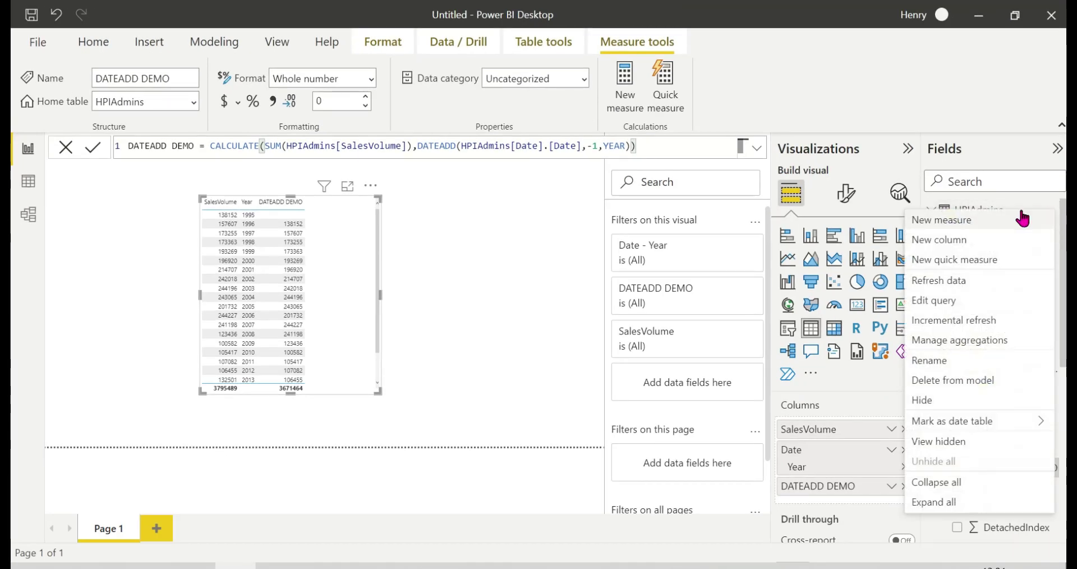
{"action": "left_click", "coordinate": [985, 219]}
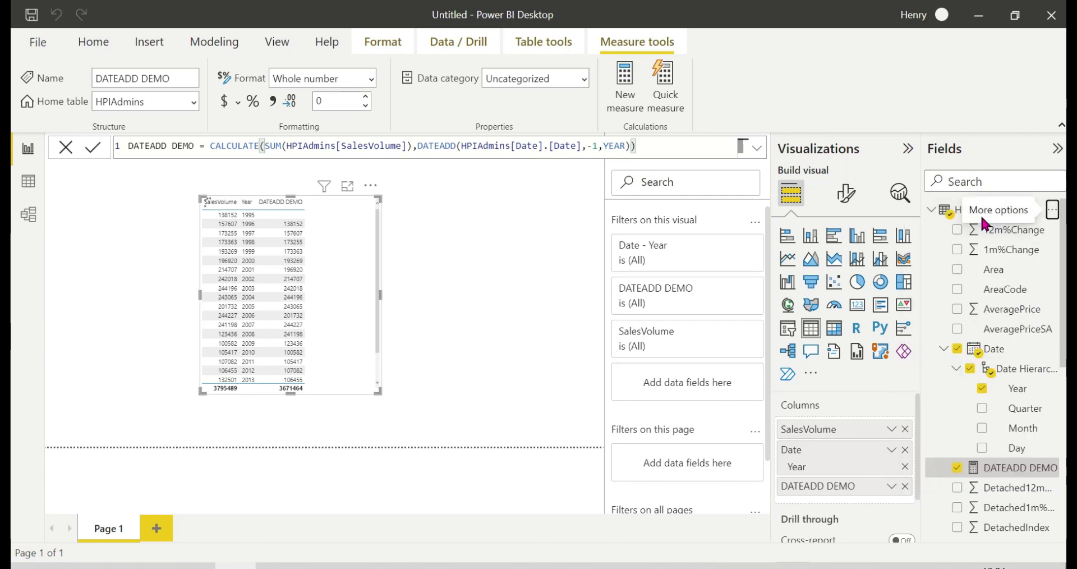
{"action": "type", "text": "SAMEPRL"}
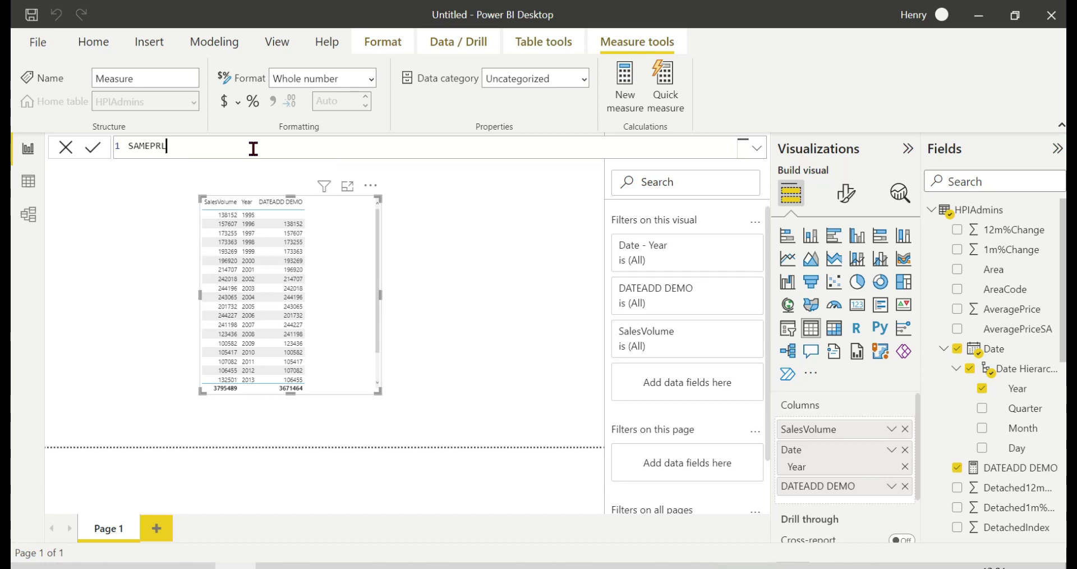
{"action": "type", "text": "Y = CALCULATE(SU"}
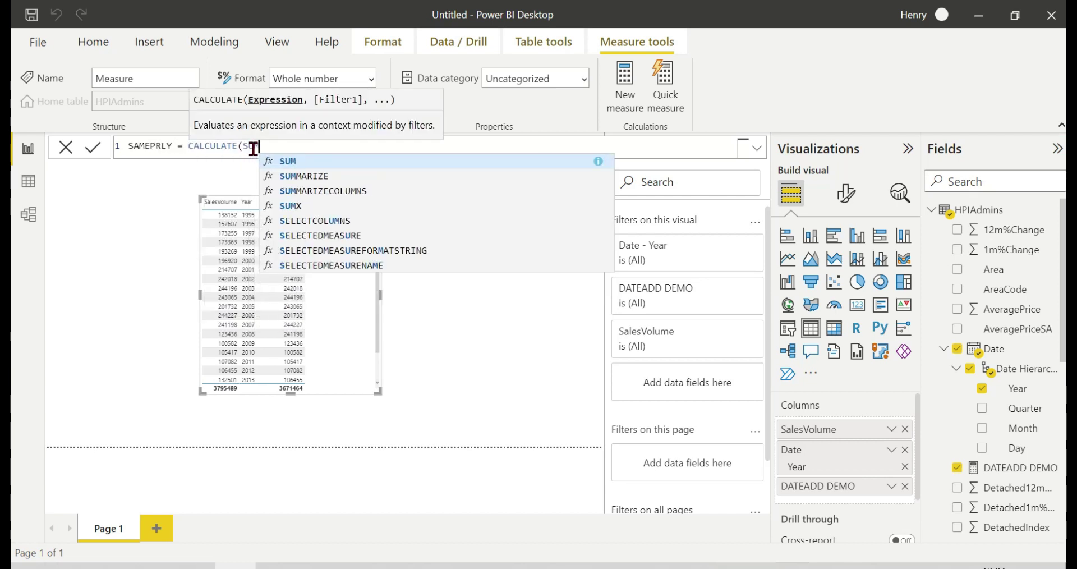
{"action": "type", "text": "M(HPIAdmins[SalesVolume]"}
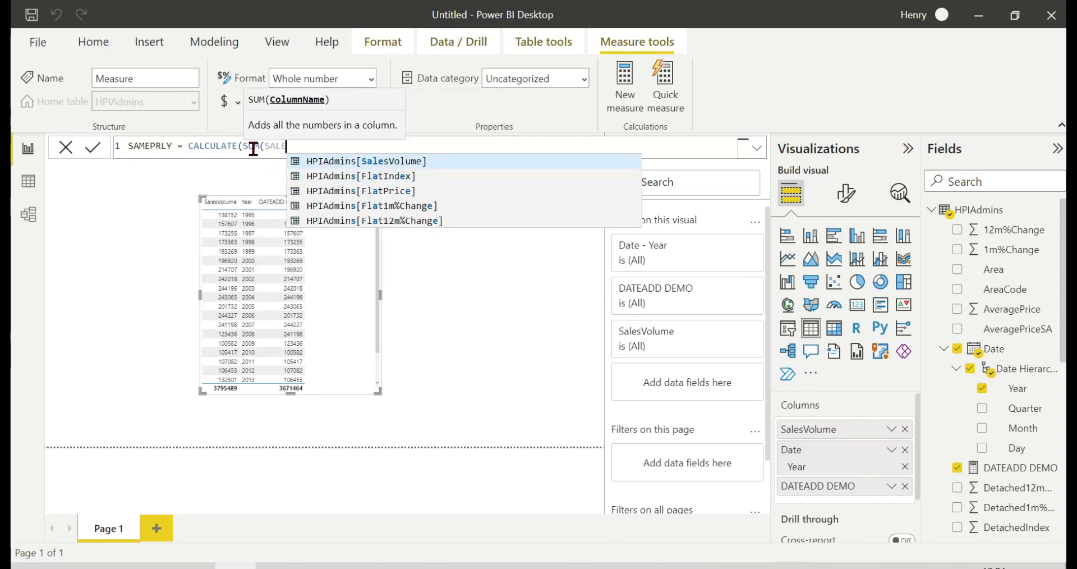
{"action": "key", "text": "Tab"}
{"action": "type", "text": "),S"}
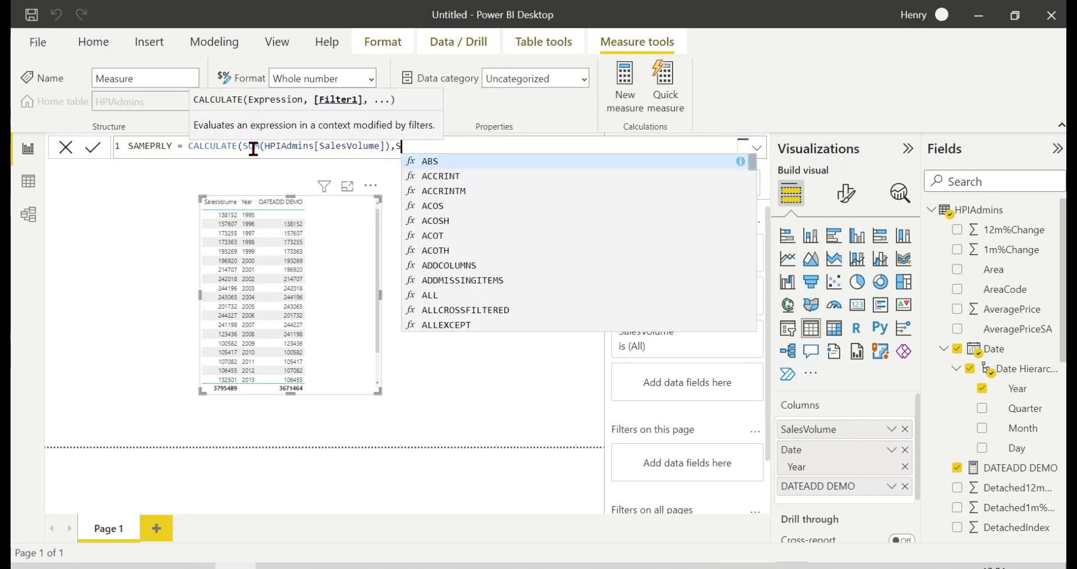
{"action": "type", "text": "AMEPER"}
- Complete it as SAMEPERIODLASTYEAR(HPIAdmins[Date].[Date]) and commit the SAMEPRLY measure
{"action": "key", "text": "Tab"}
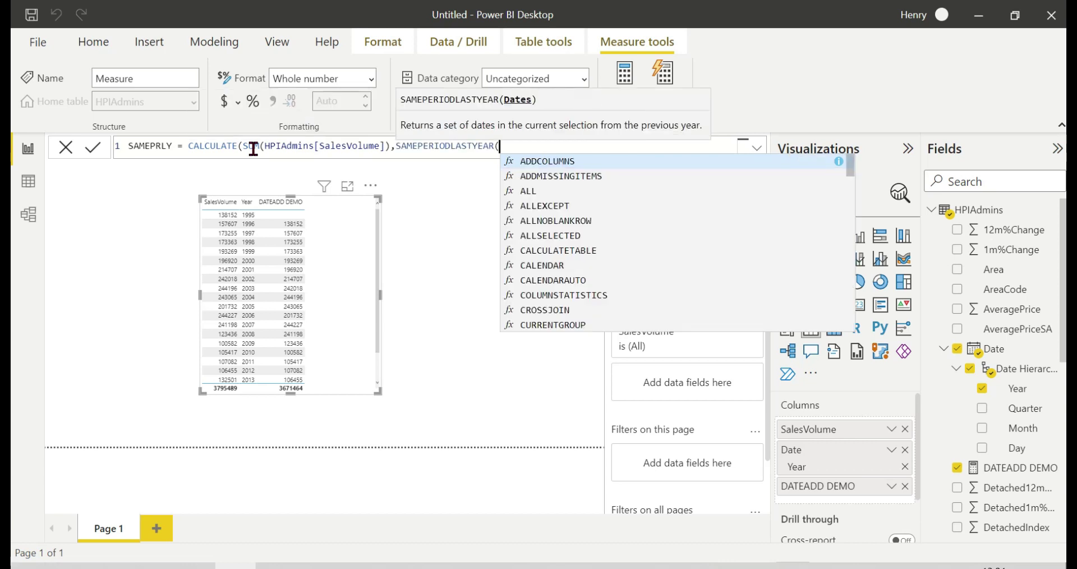
{"action": "type", "text": "DATE"}
{"action": "key", "text": "Down"}
{"action": "key", "text": "Down"}
{"action": "key", "text": "Down"}
{"action": "key", "text": "Down"}
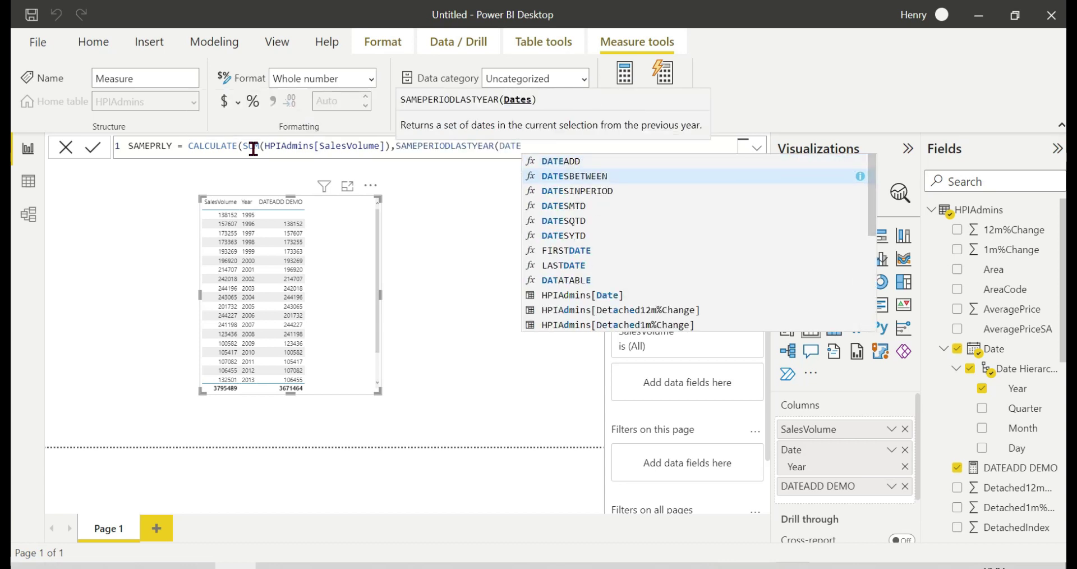
{"action": "key", "text": "Down"}
{"action": "key", "text": "Down"}
{"action": "key", "text": "Down"}
{"action": "key", "text": "Down"}
{"action": "key", "text": "Down"}
{"action": "key", "text": "Tab"}
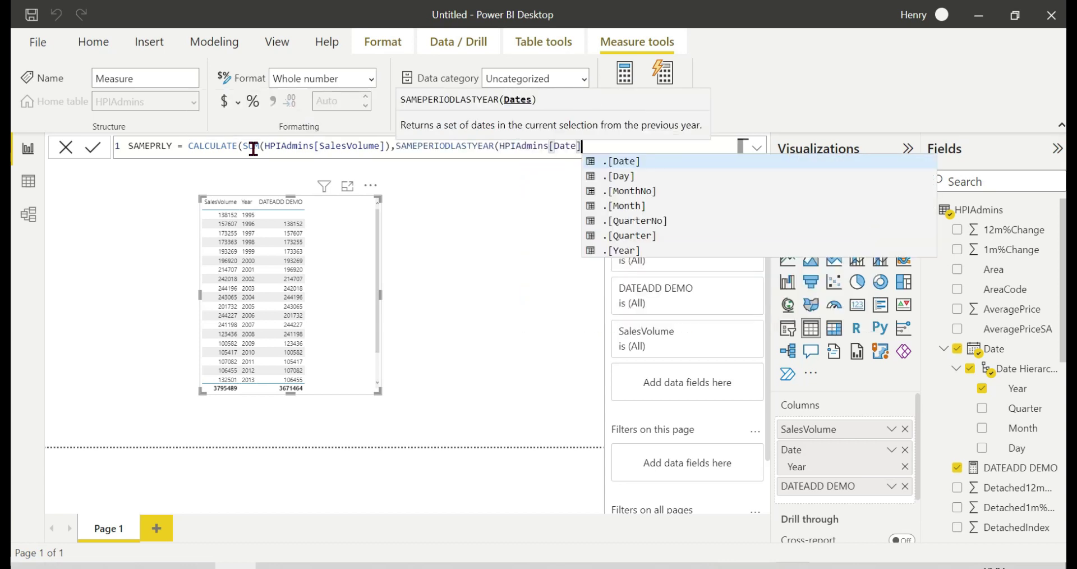
{"action": "key", "text": "Down"}
{"action": "key", "text": "Up"}
{"action": "key", "text": "Tab"}
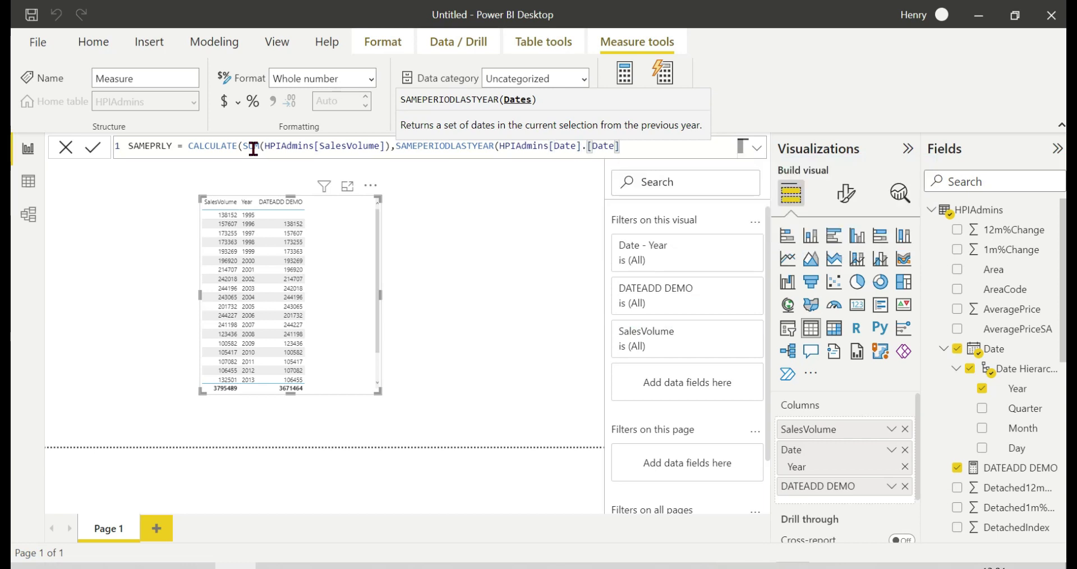
{"action": "type", "text": ")"}
{"action": "type", "text": ")"}
{"action": "key", "text": "Return"}
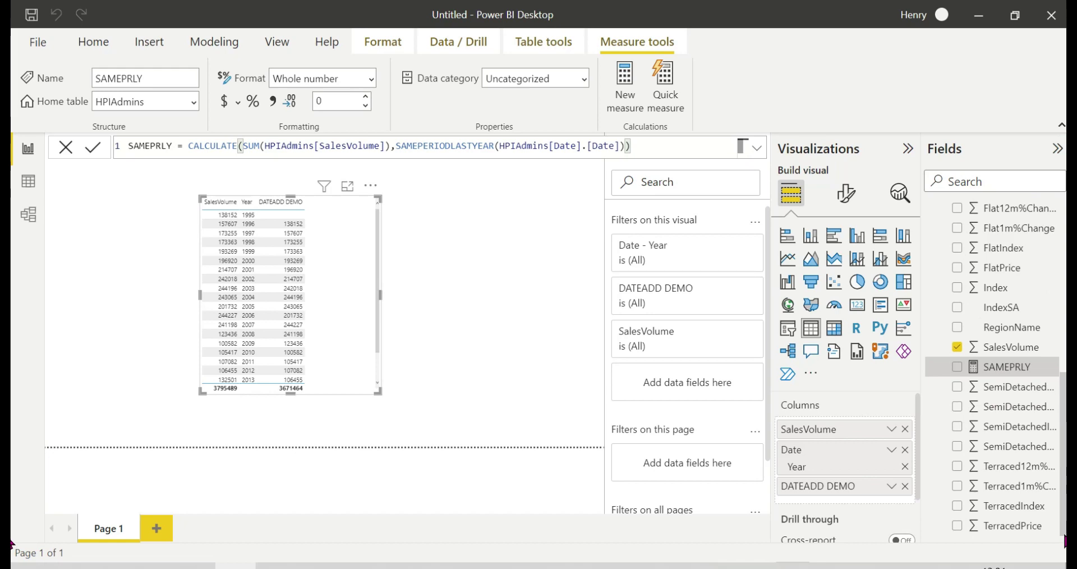
- Add SAMEPRLY as a table column alongside DATEADD DEMO
{"action": "left_click", "coordinate": [957, 367]}
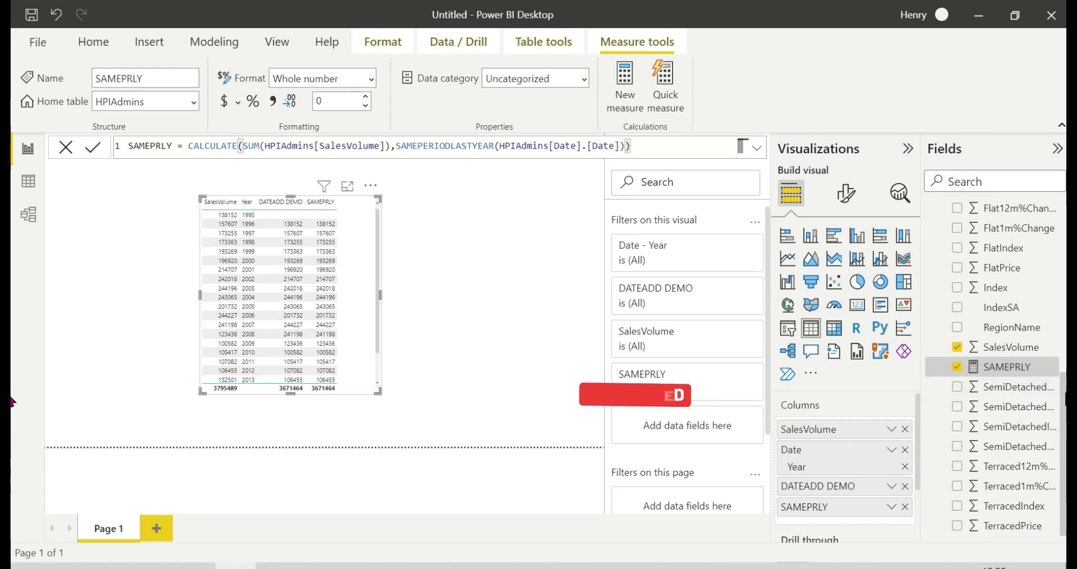
{"action": "scroll", "coordinate": [1027, 396], "scroll_direction": "up", "scroll_amount": 5}
{"action": "left_click", "coordinate": [1013, 317]}
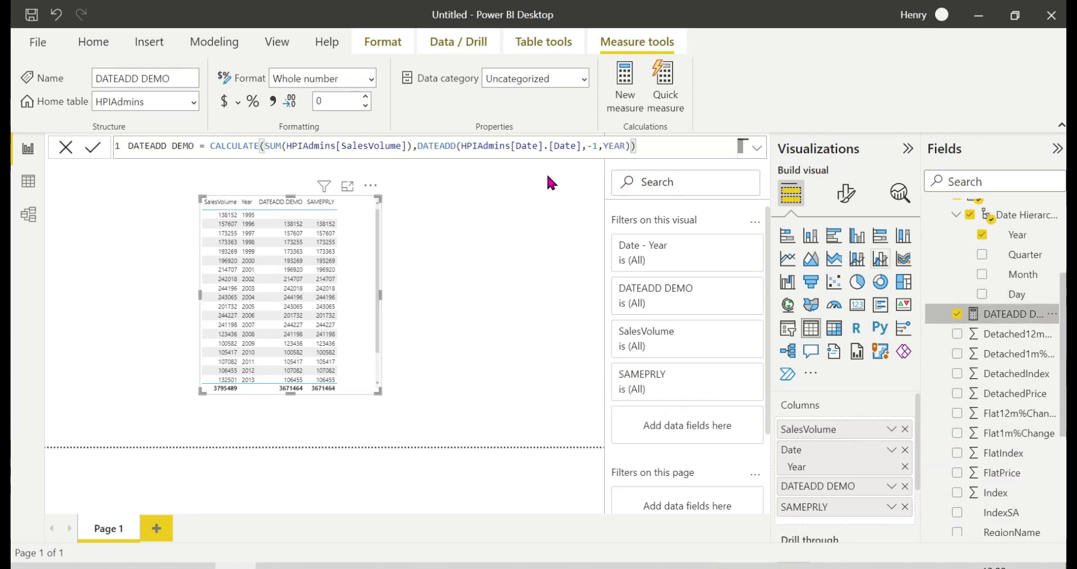
- Change the DATEADD DEMO offset from -1 to -2, then to -5
{"action": "left_click", "coordinate": [600, 146]}
{"action": "type", "text": "-2"}
{"action": "key", "text": "BackSpace"}
{"action": "key", "text": "BackSpace"}
{"action": "key", "text": "BackSpace"}
{"action": "type", "text": "2"}
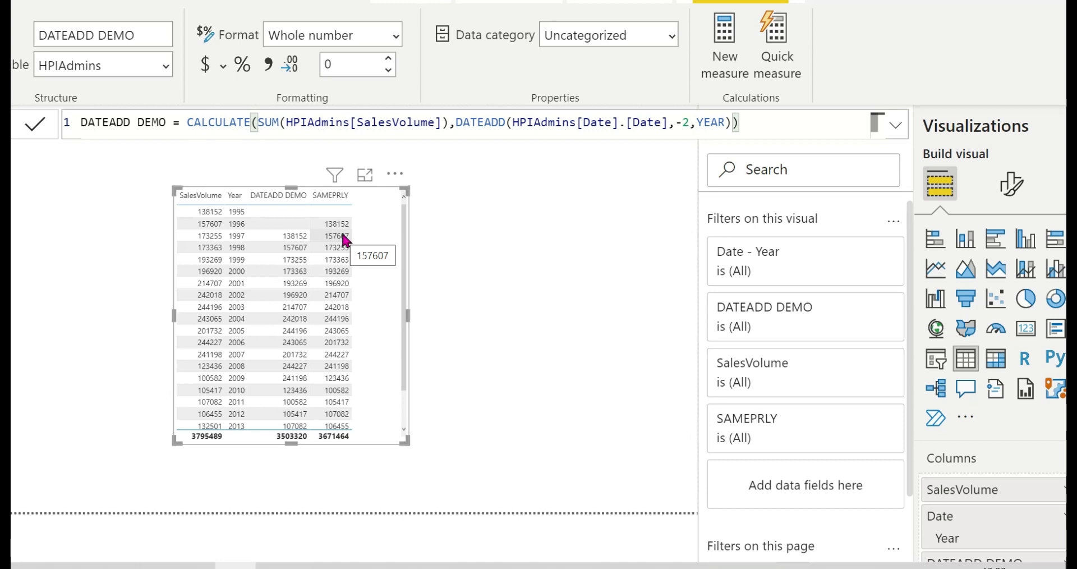
{"action": "left_click", "coordinate": [689, 122]}
{"action": "type", "text": "-5"}
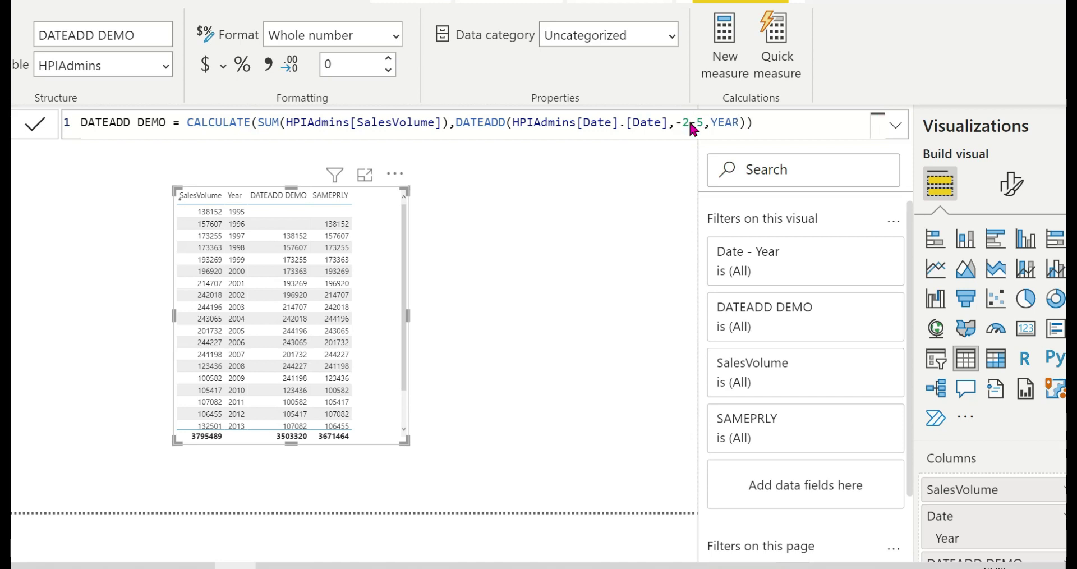
{"action": "key", "text": "Return"}
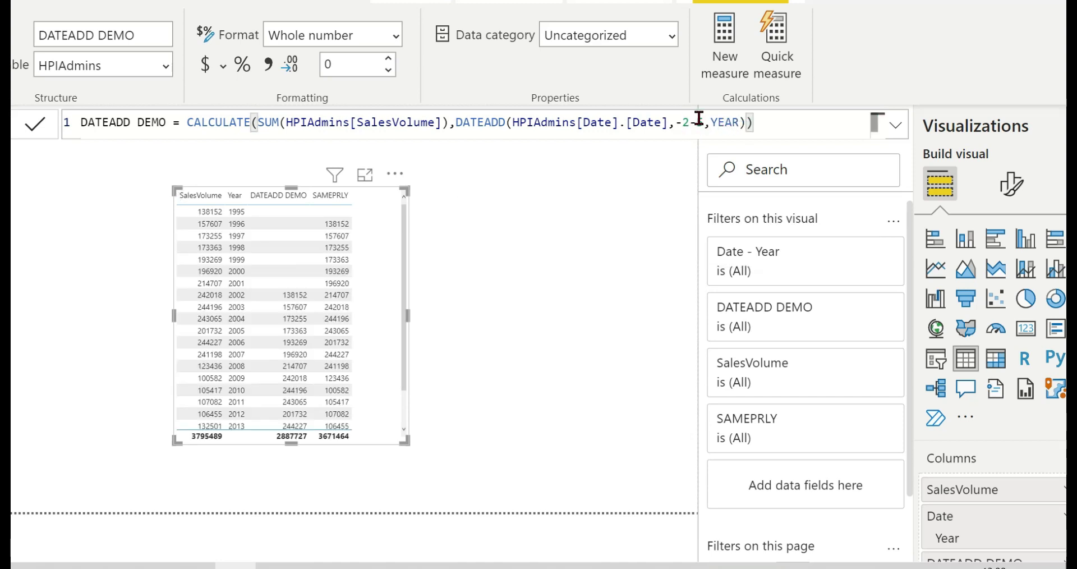
- Fix the stray offset characters so the formula reads -5,YEAR, and commit it
{"action": "left_click", "coordinate": [709, 122]}
{"action": "key", "text": "BackSpace"}
{"action": "key", "text": "BackSpace"}
{"action": "key", "text": "BackSpace"}
{"action": "key", "text": "BackSpace"}
{"action": "type", "text": "5,"}
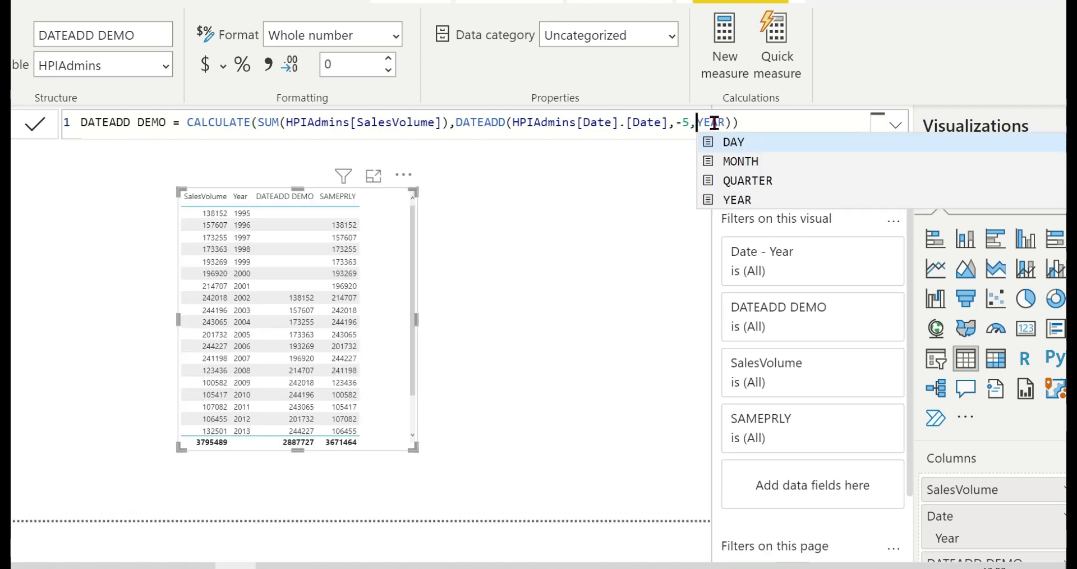
{"action": "left_click", "coordinate": [778, 122]}
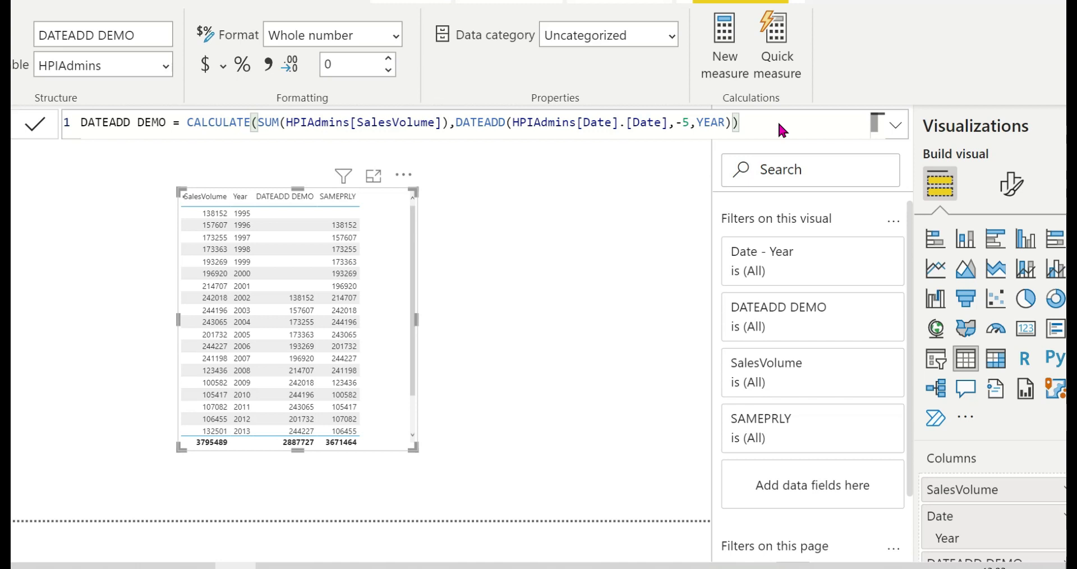
{"action": "key", "text": "Return"}
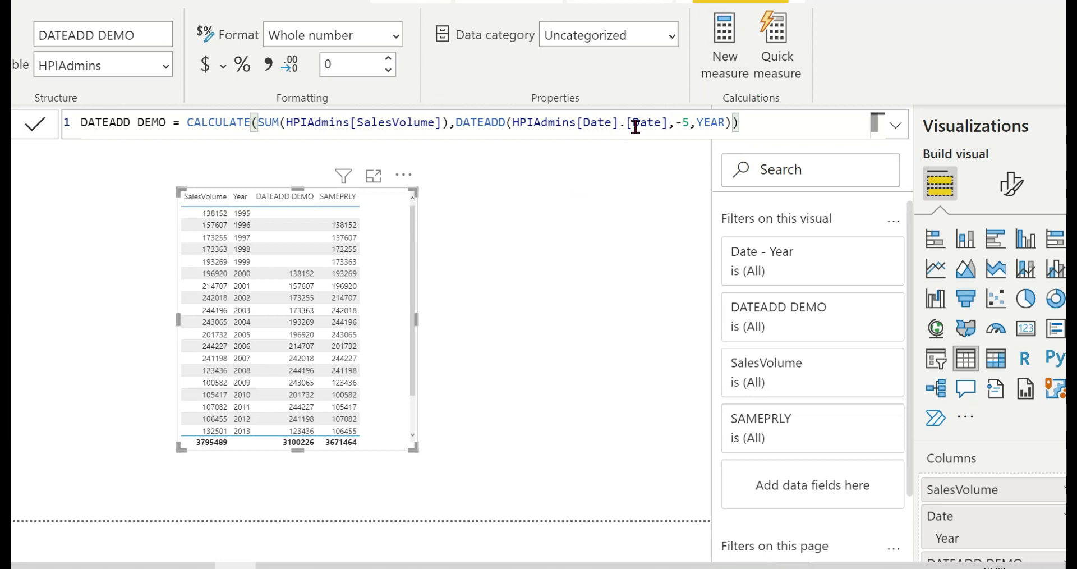
- Replace YEAR with MONTH in the DATEADD DEMO formula for a five-month shift
{"action": "double_click", "coordinate": [712, 122]}
{"action": "type", "text": "m"}
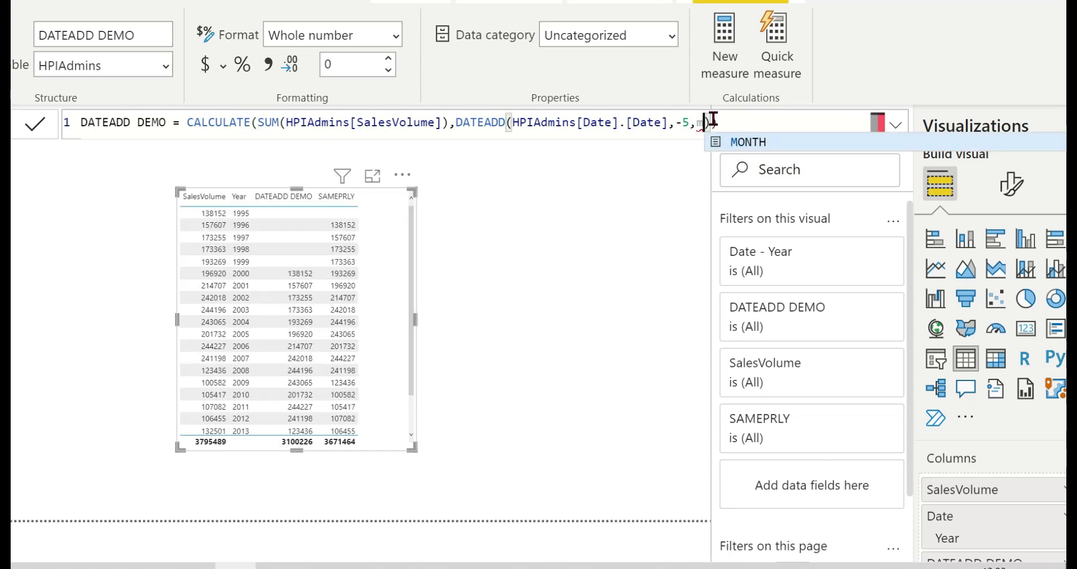
{"action": "key", "text": "Escape"}
{"action": "key", "text": "Delete"}
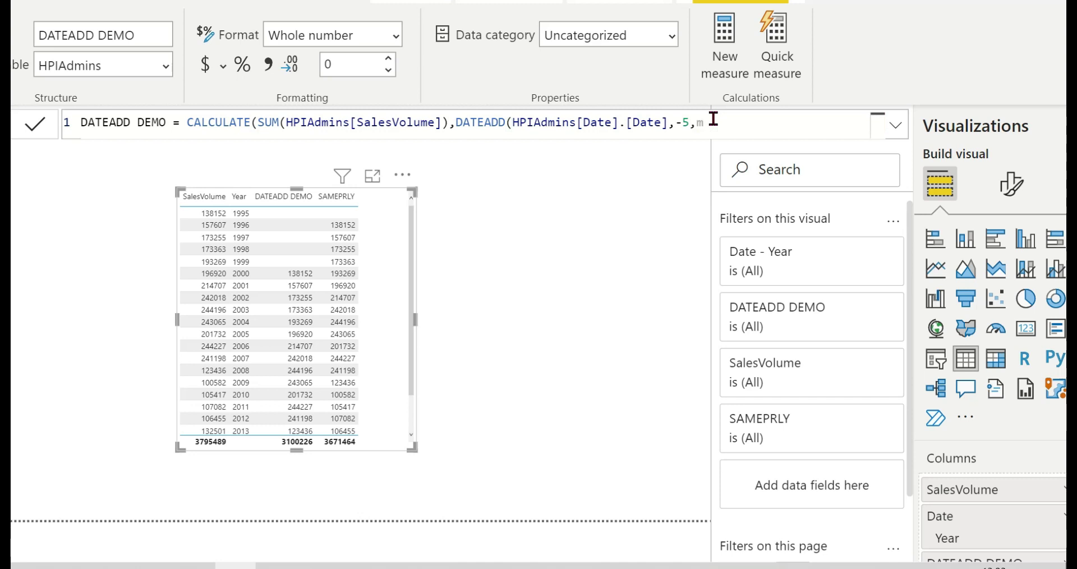
{"action": "type", "text": "MONTH"}
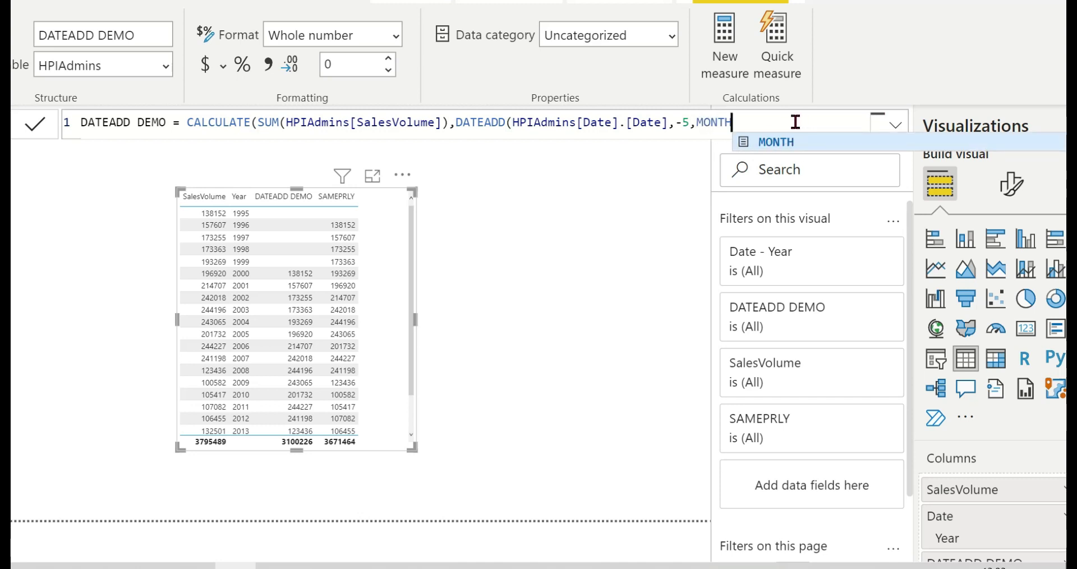
{"action": "type", "text": ")"}
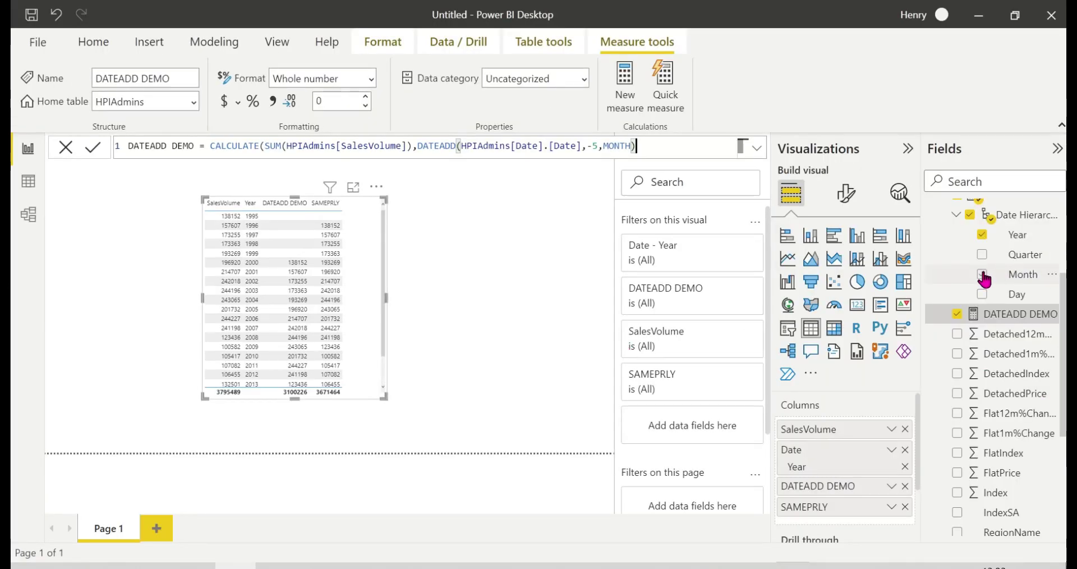
{"action": "type", "text": ")"}
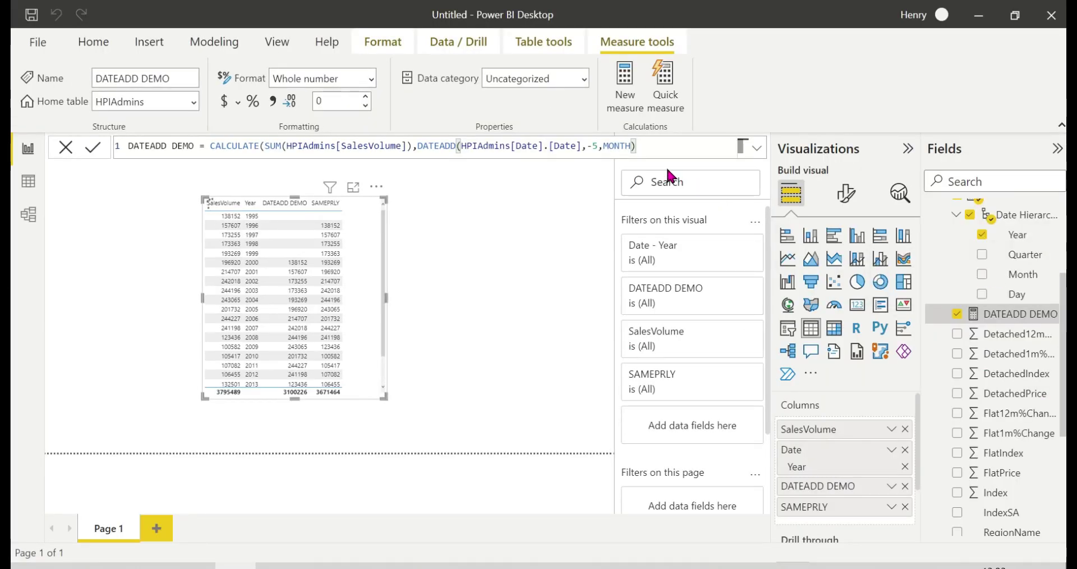
{"action": "key", "text": "Return"}
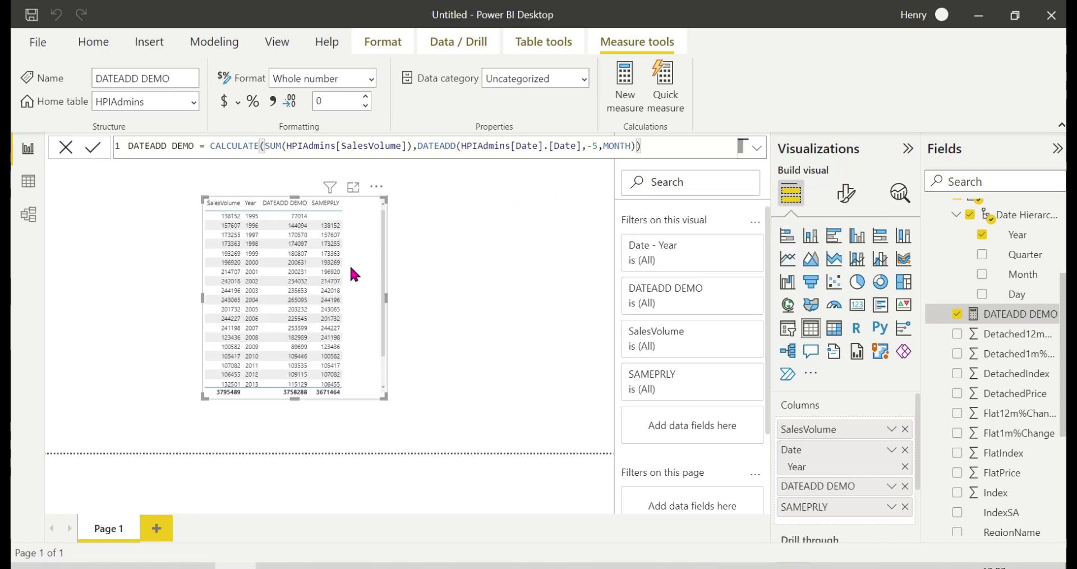
- Add Month to the table and enlarge the visual to show more rows
{"action": "left_click", "coordinate": [981, 275]}
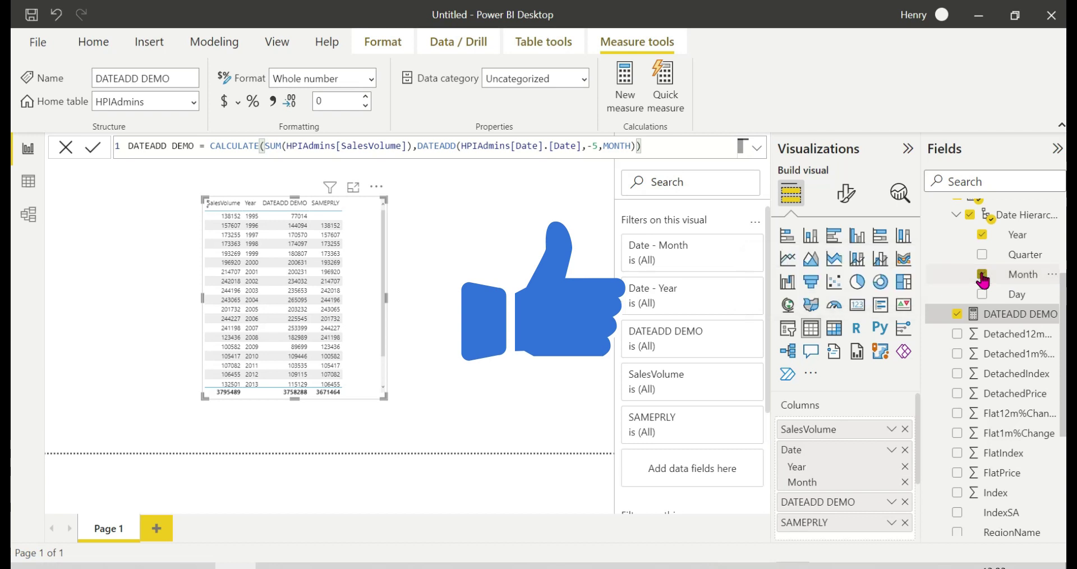
{"action": "left_click", "coordinate": [675, 147]}
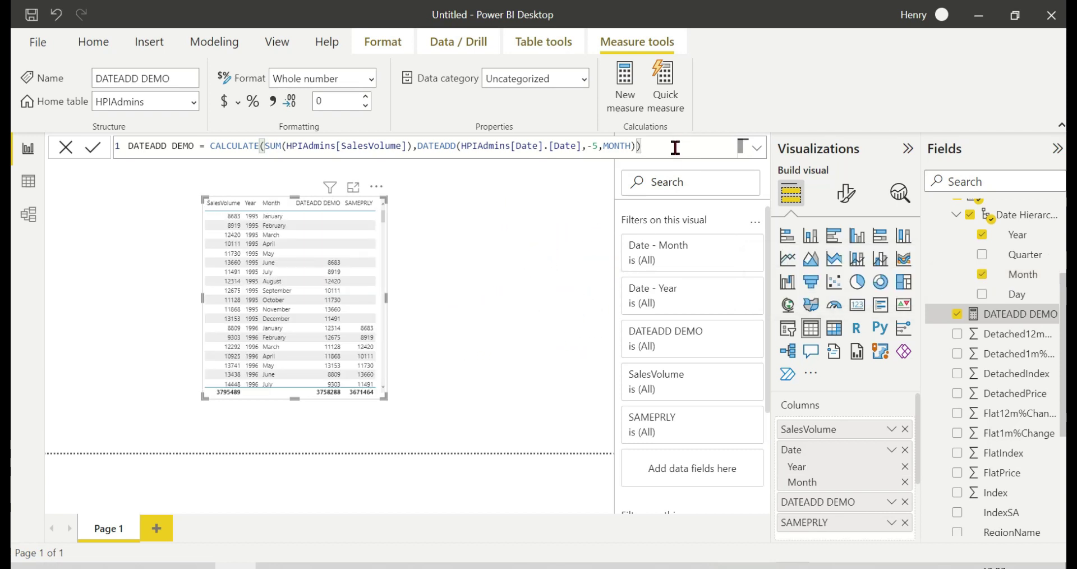
{"action": "left_click_drag", "start_coordinate": [383, 397], "coordinate": [450, 429]}
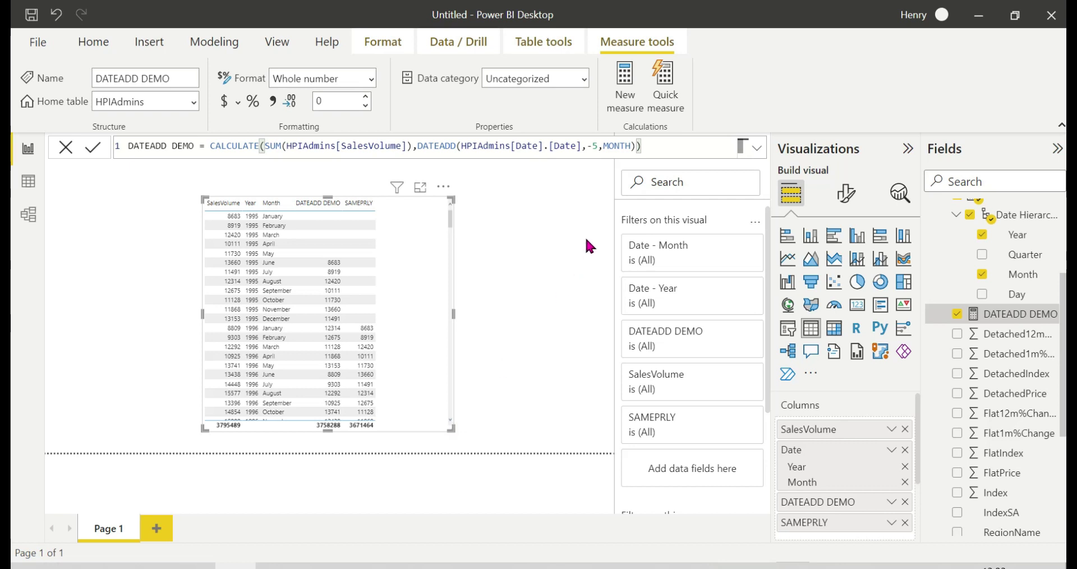
- Change the DATEADD DEMO offset from -5 to 6
{"action": "left_click", "coordinate": [600, 145]}
{"action": "key", "text": "BackSpace"}
{"action": "key", "text": "BackSpace"}
{"action": "type", "text": "6"}
{"action": "left_click", "coordinate": [649, 147]}
{"action": "key", "text": "Return"}
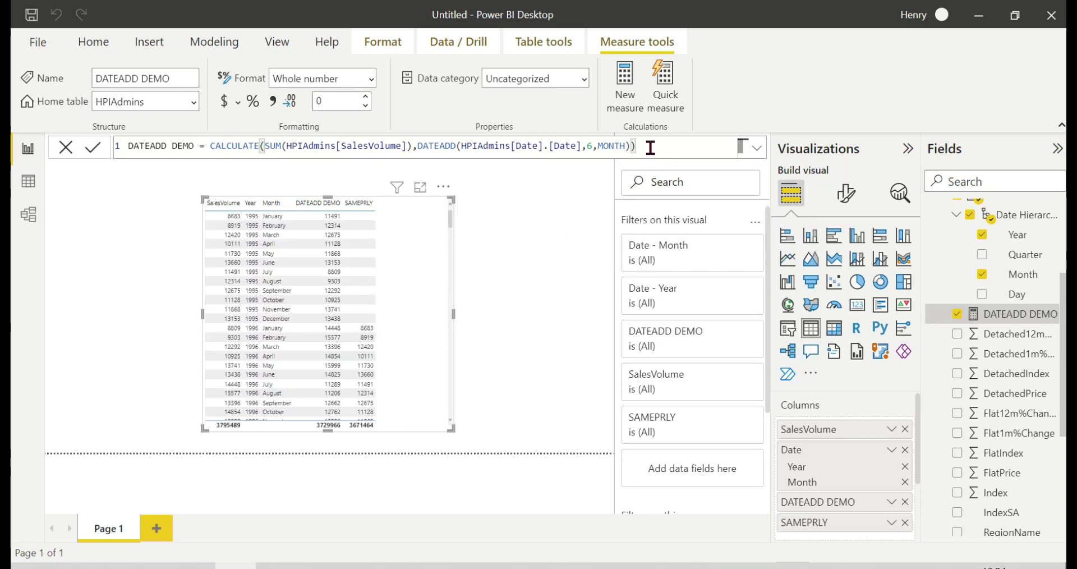
- Switch the interval back to YEAR and remove Month from the table
{"action": "key", "text": "BackSpace"}
{"action": "key", "text": "BackSpace"}
{"action": "key", "text": "BackSpace"}
{"action": "key", "text": "BackSpace"}
{"action": "key", "text": "BackSpace"}
{"action": "key", "text": "BackSpace"}
{"action": "key", "text": "BackSpace"}
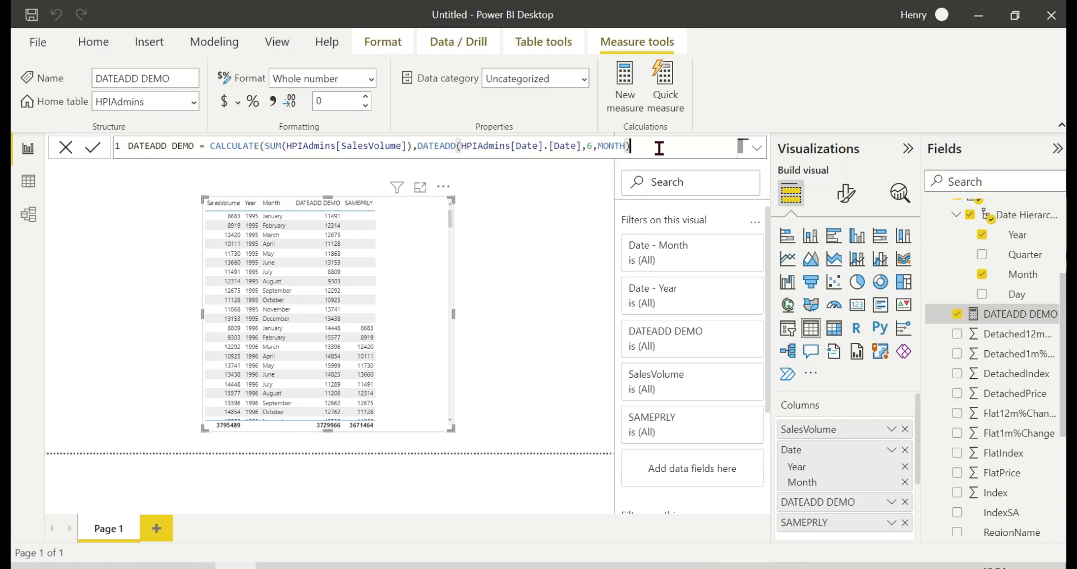
{"action": "type", "text": "YEA"}
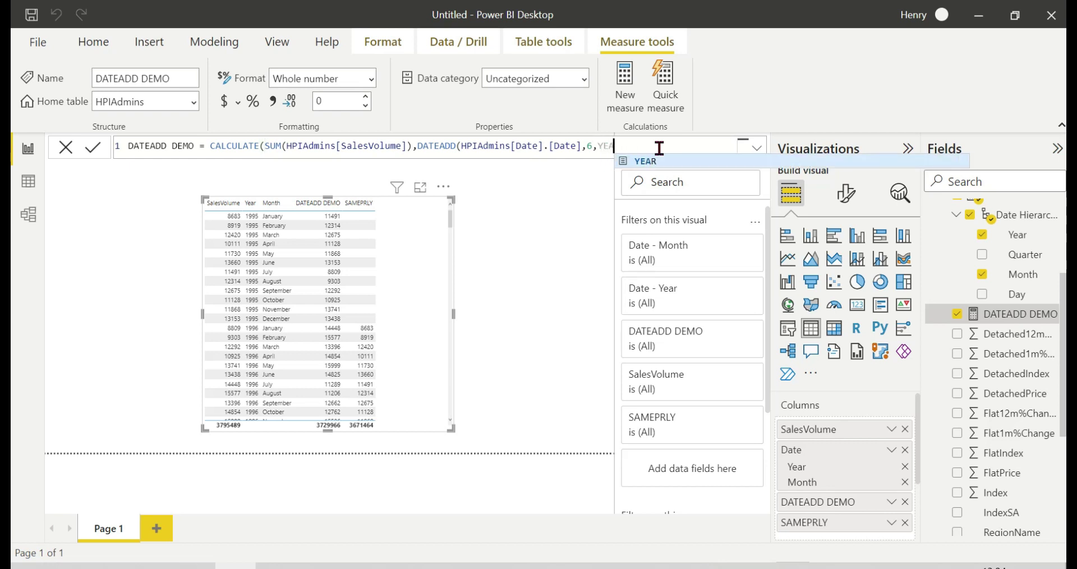
{"action": "type", "text": "R)"}
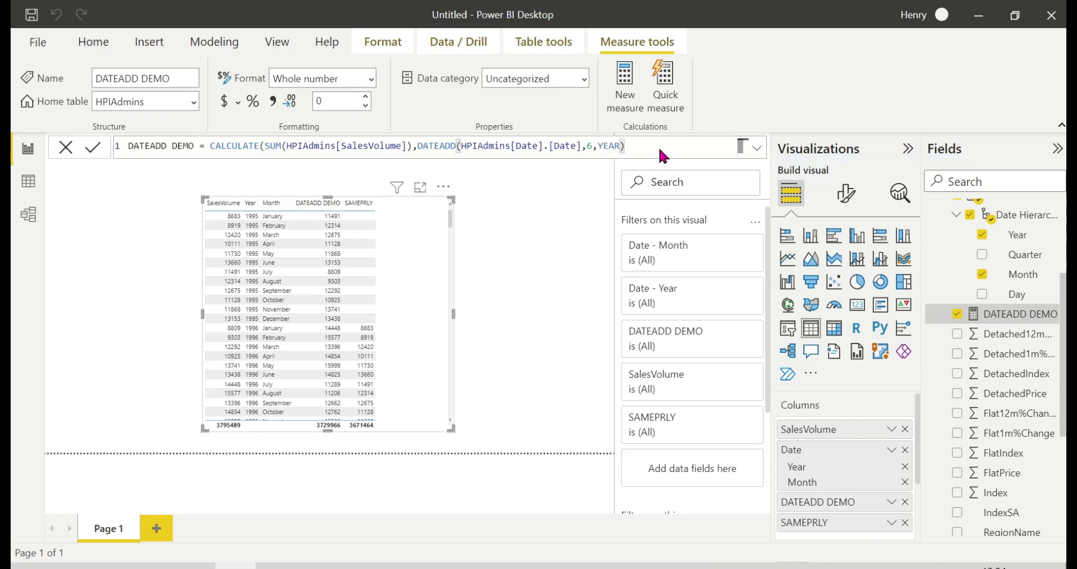
{"action": "type", "text": ")"}
{"action": "key", "text": "Return"}
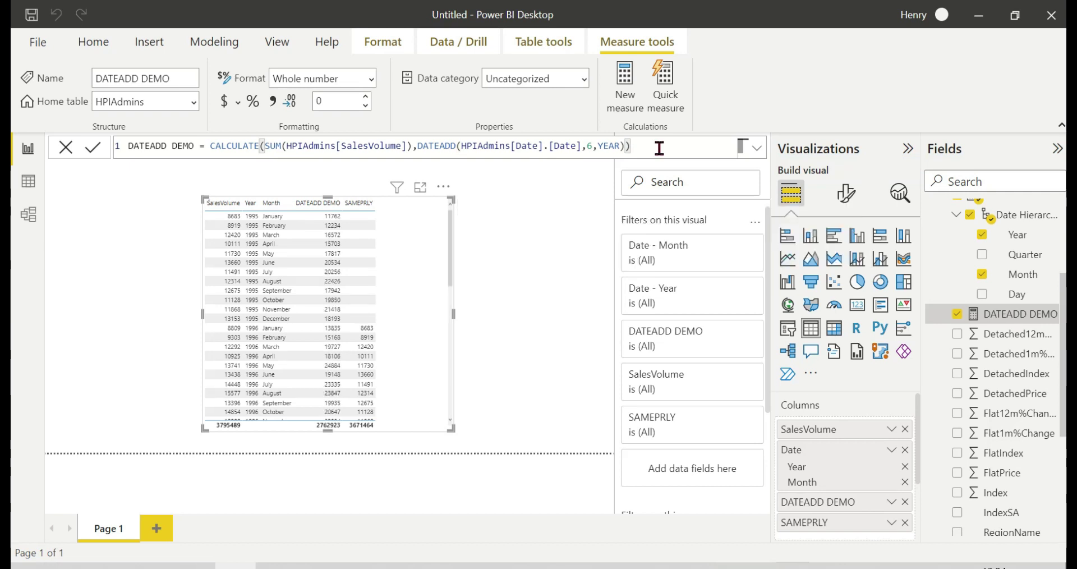
{"action": "left_click", "coordinate": [904, 483]}
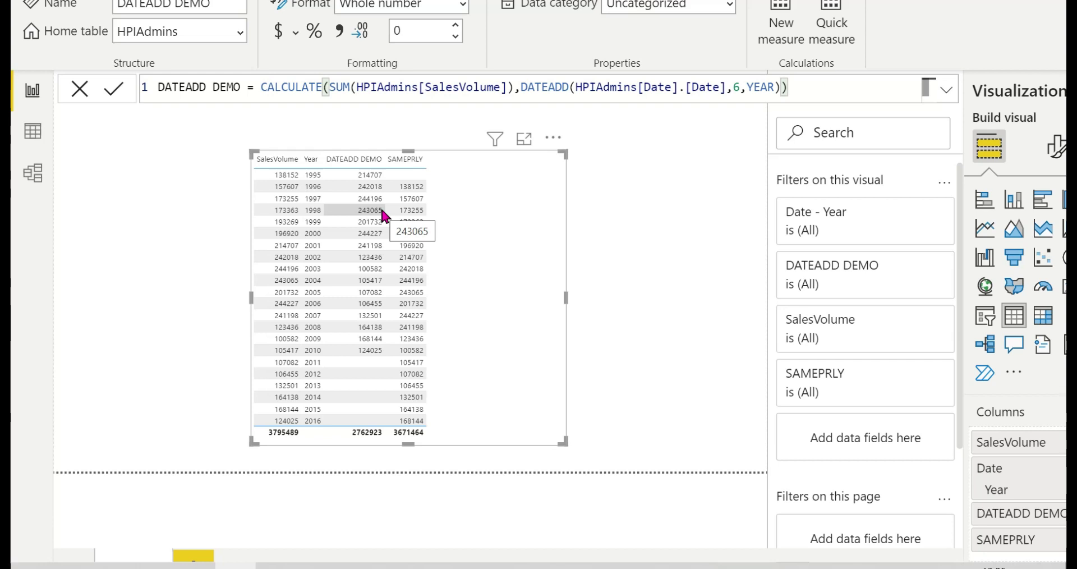
- Change the DATEADD DEMO formula's interval from YEAR to QUARTER
{"action": "double_click", "coordinate": [759, 85]}
{"action": "key", "text": "BackSpace"}
{"action": "type", "text": "QU"}
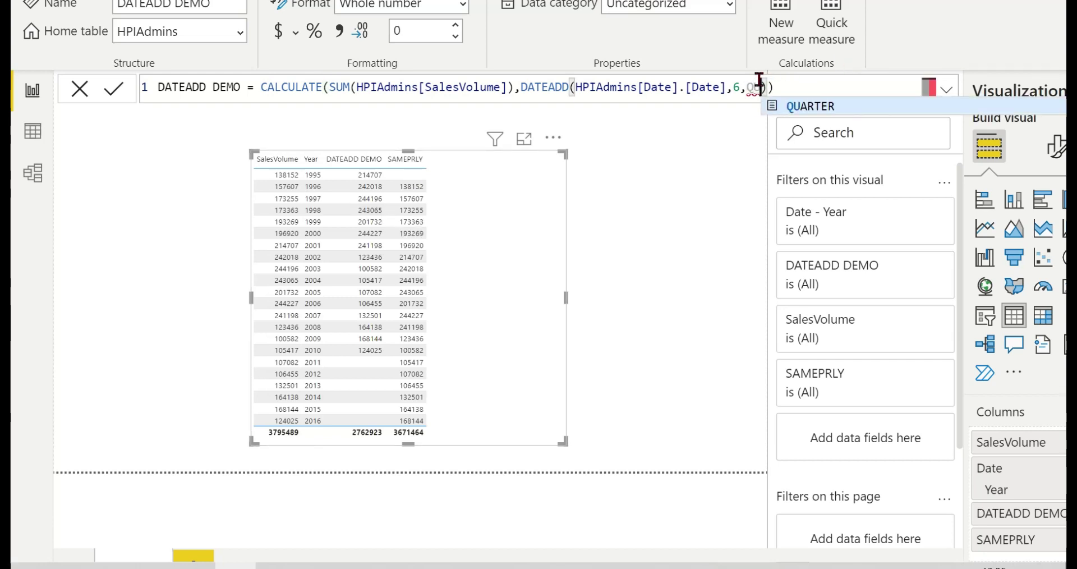
{"action": "type", "text": "AT"}
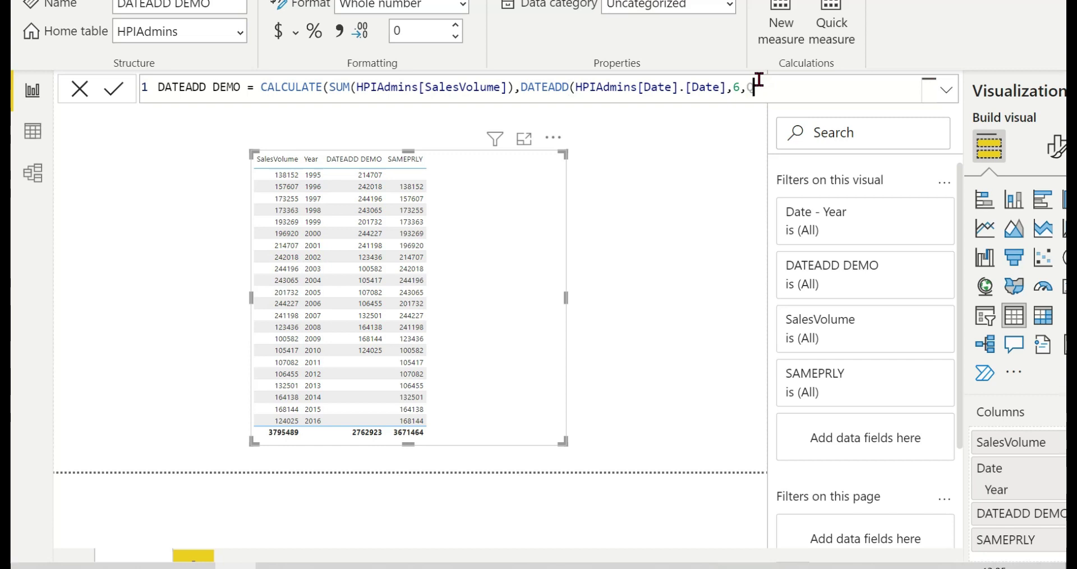
{"action": "key", "text": "Tab"}
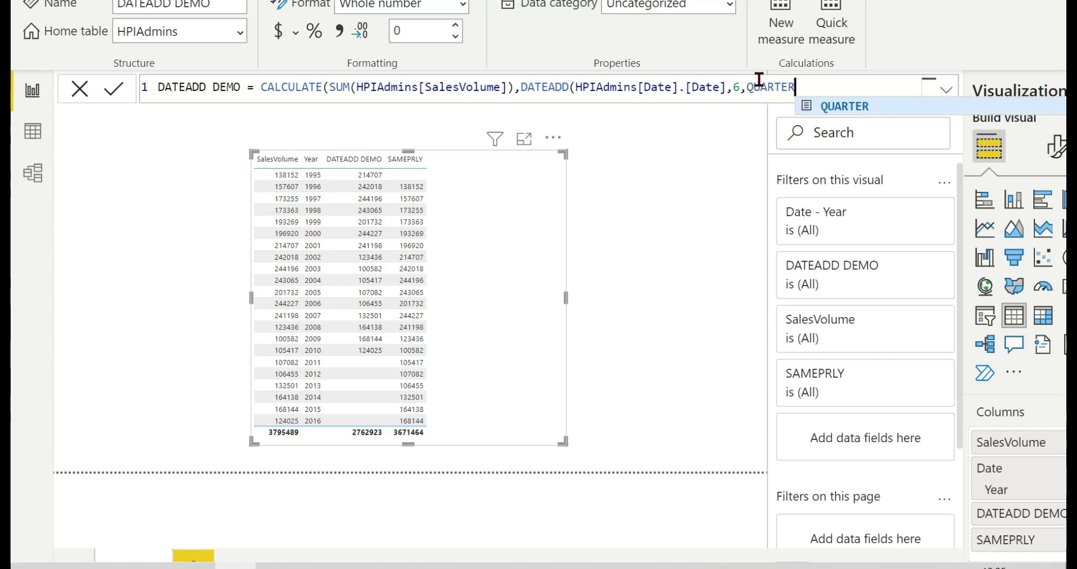
{"action": "type", "text": ")"}
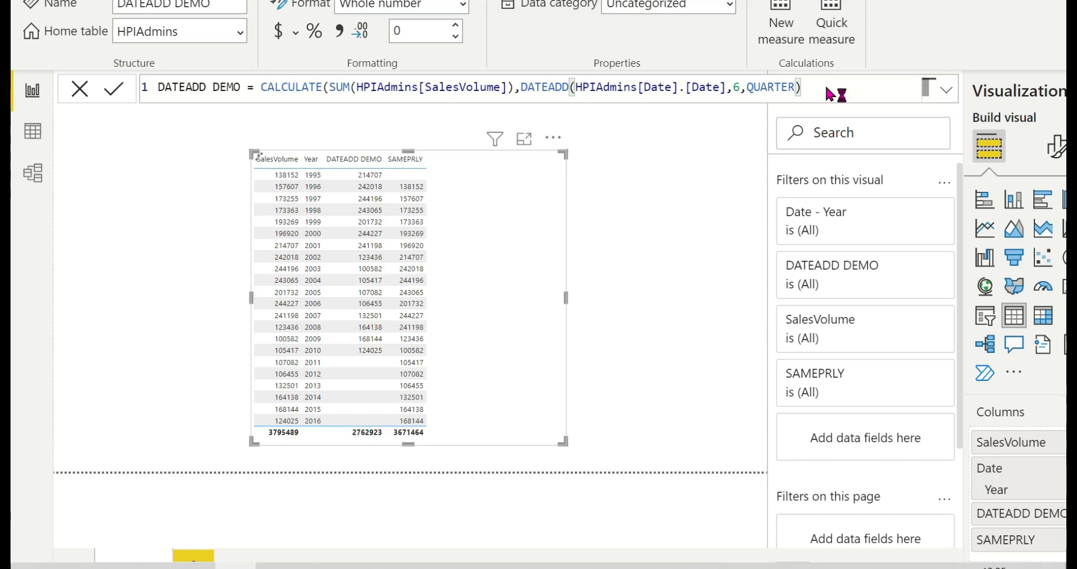
{"action": "type", "text": ")"}
{"action": "key", "text": "Return"}
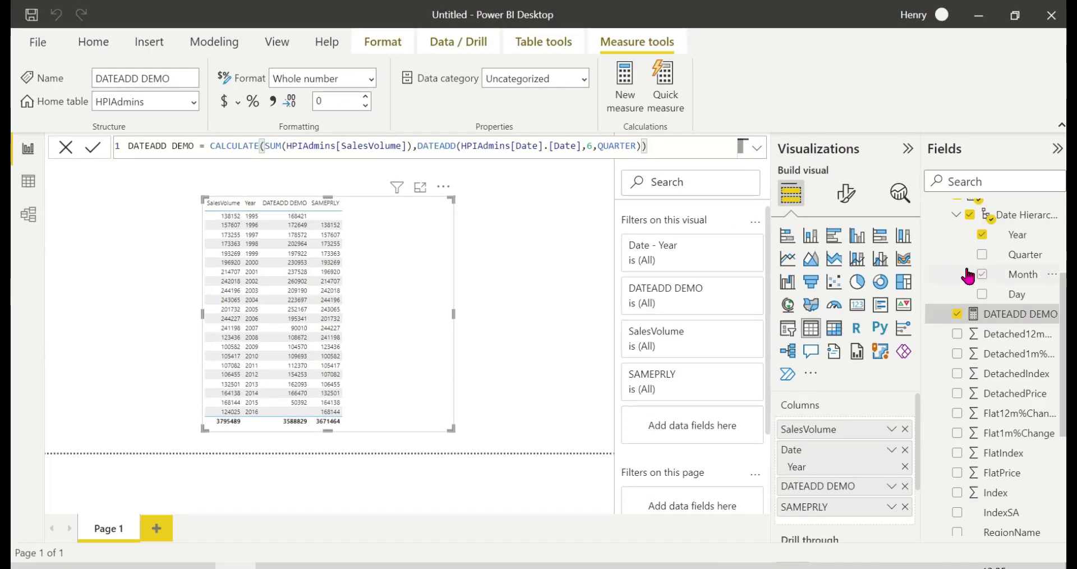
- Summarise the table by Quarter instead of Year
{"action": "left_click", "coordinate": [982, 255]}
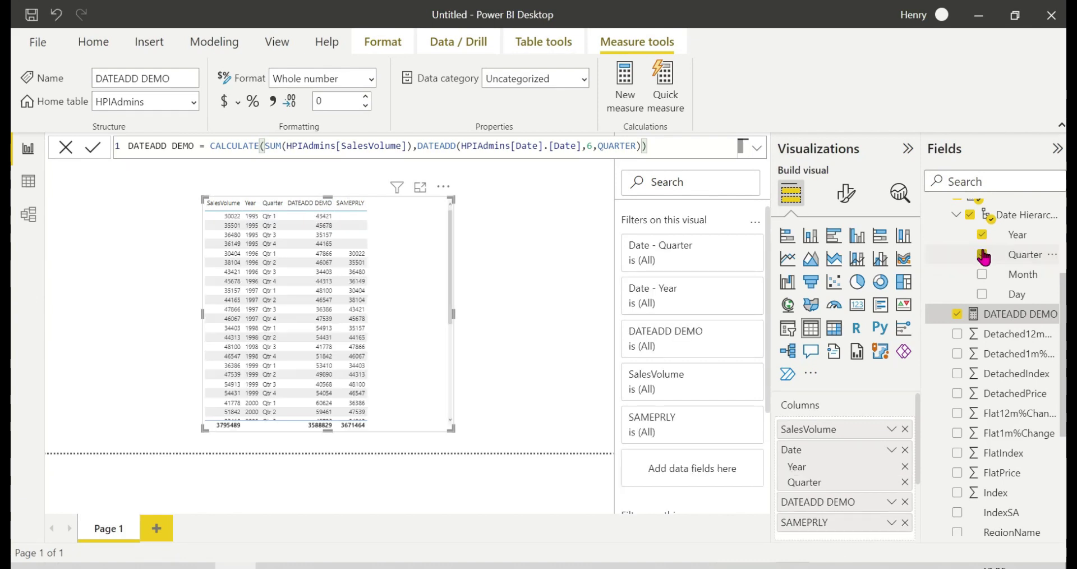
{"action": "left_click", "coordinate": [982, 229]}
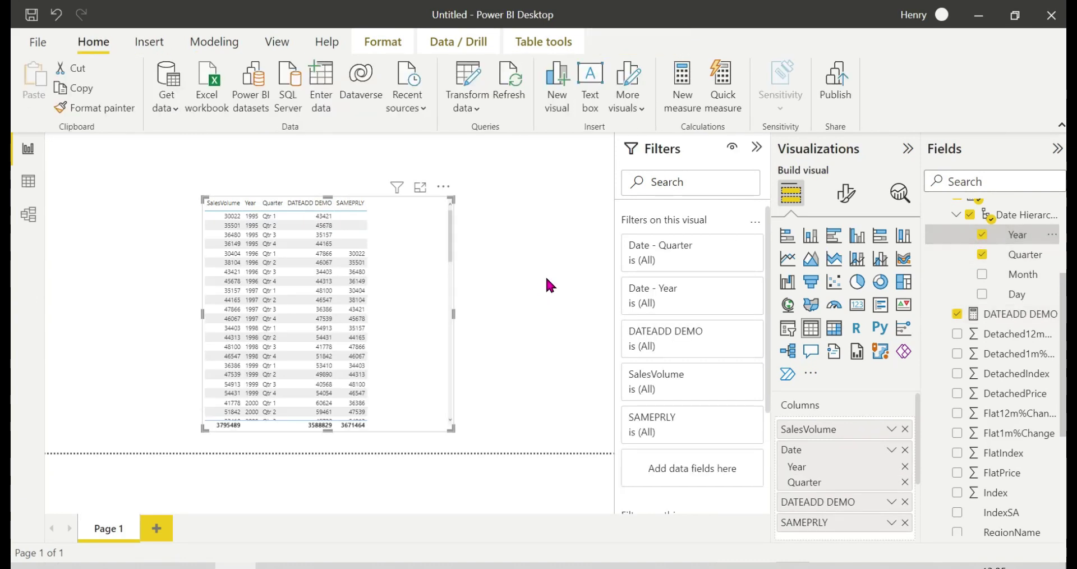
{"action": "left_click", "coordinate": [981, 235]}
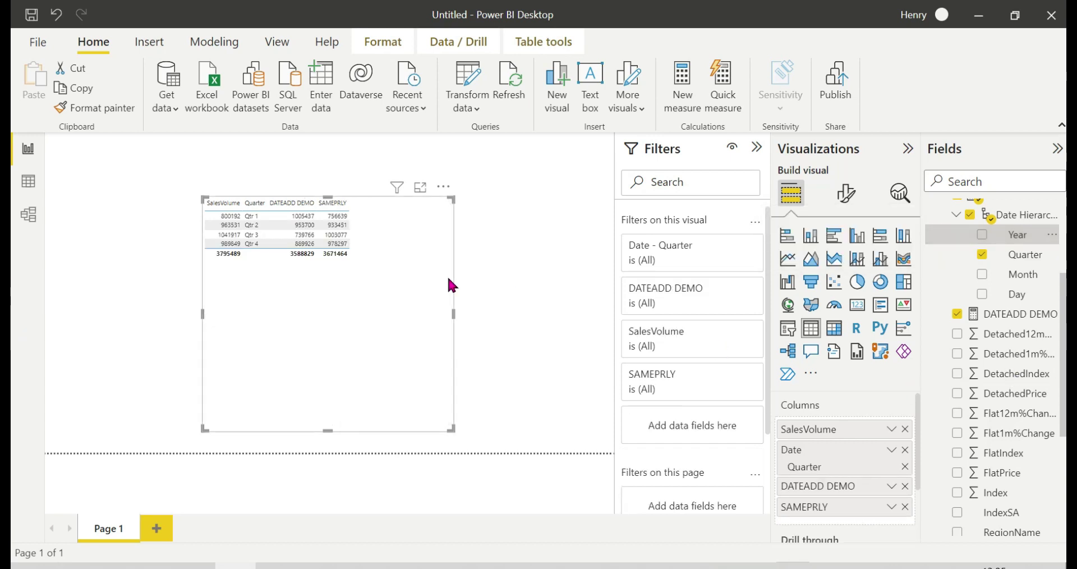
- Set the DATEADD DEMO offset to 1 so it shifts forward one quarter
{"action": "left_click", "coordinate": [1027, 318]}
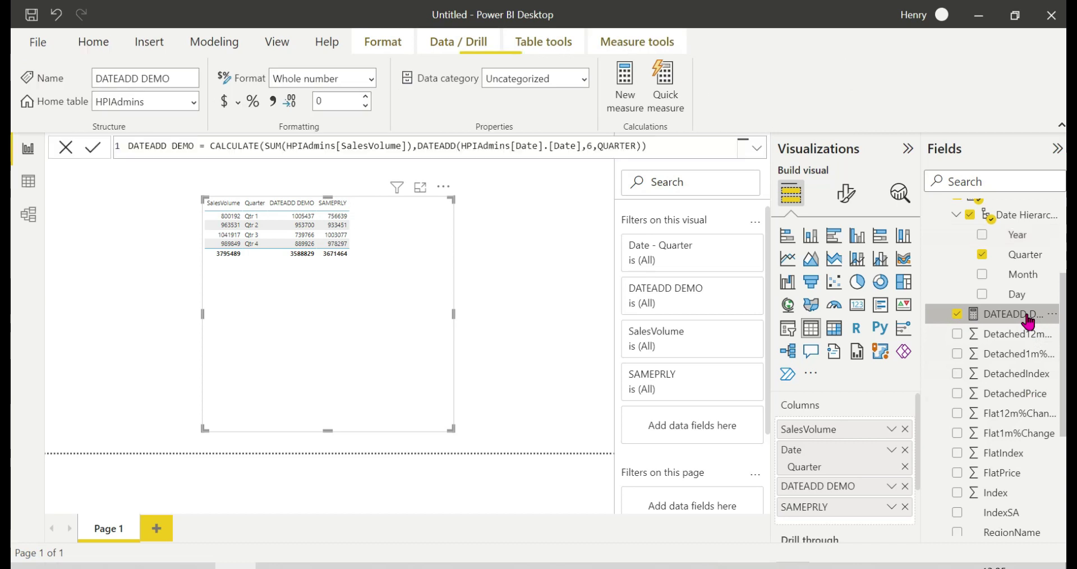
{"action": "left_click", "coordinate": [591, 146]}
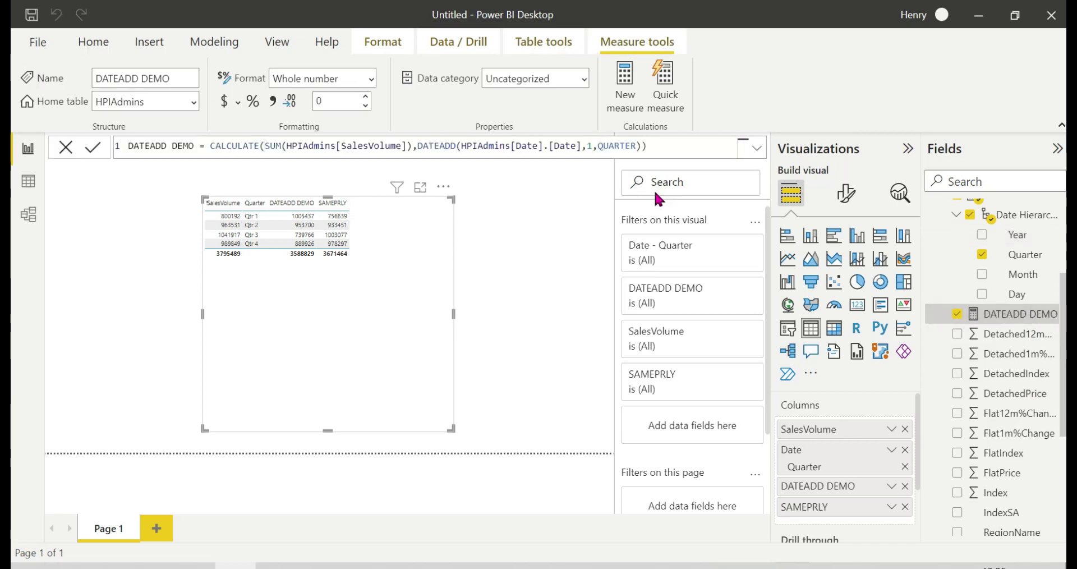
{"action": "key", "text": "Return"}
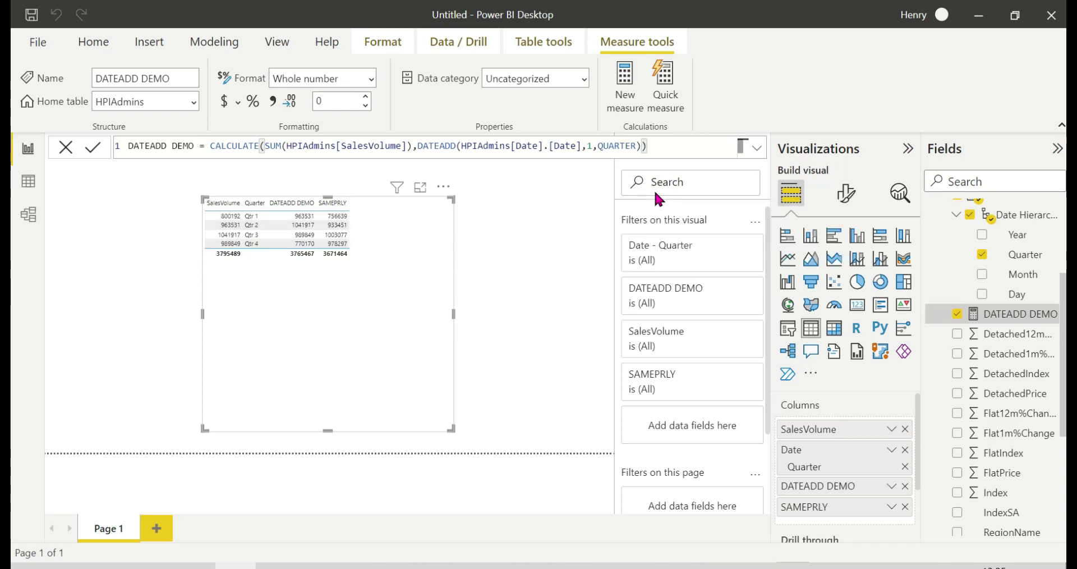